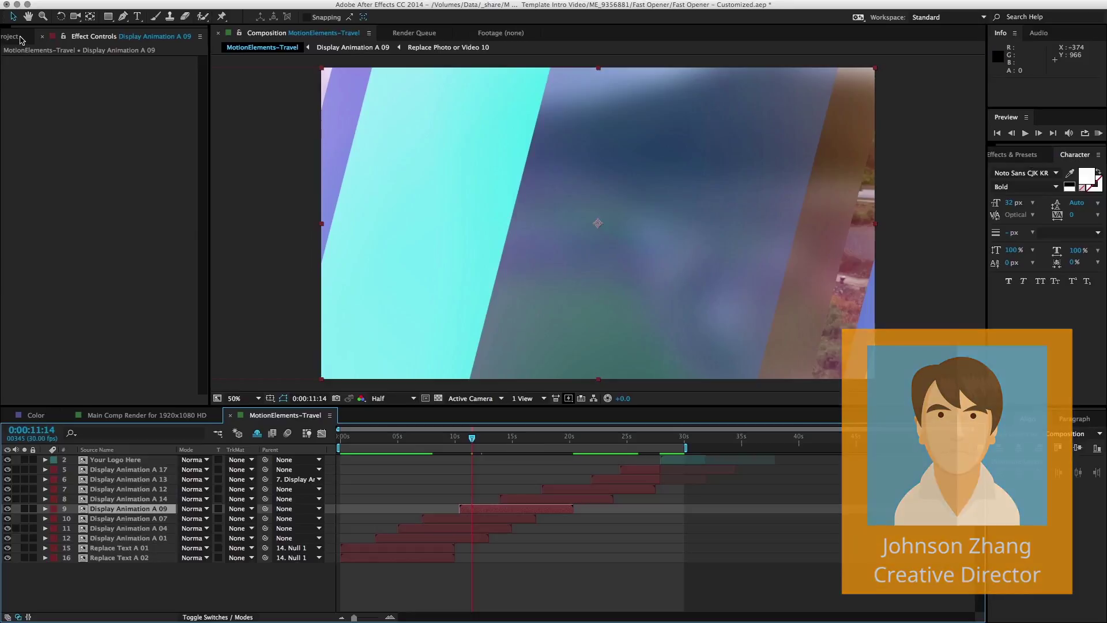
Import the music folder, containing me_9368038_japan-pop-travel.mp3, from Finder into the project
left_click(18, 36)
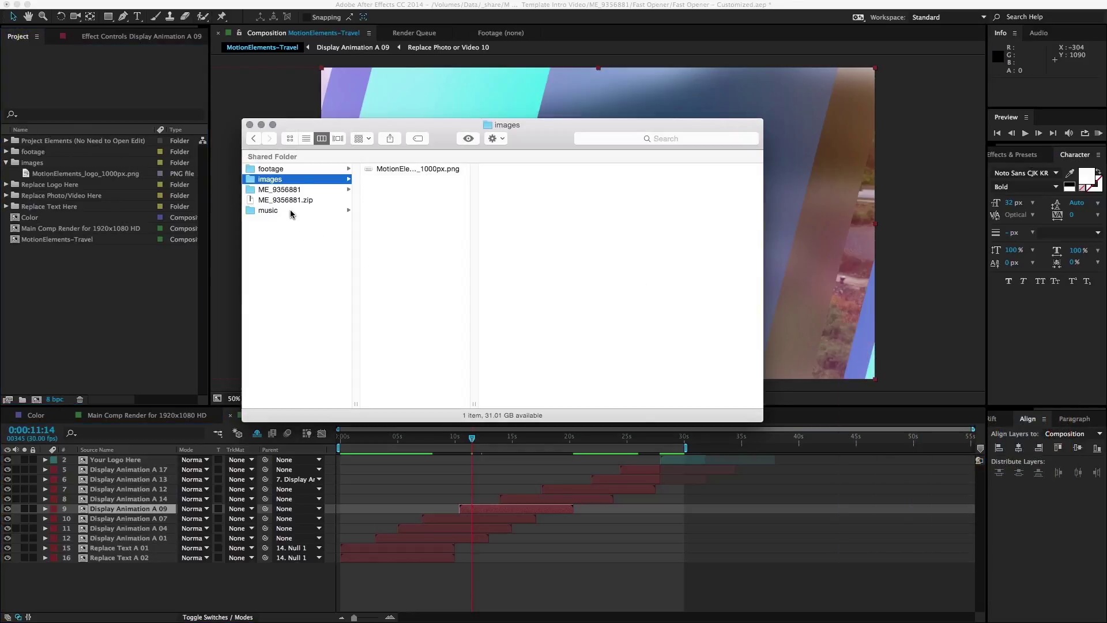
left_click(288, 211)
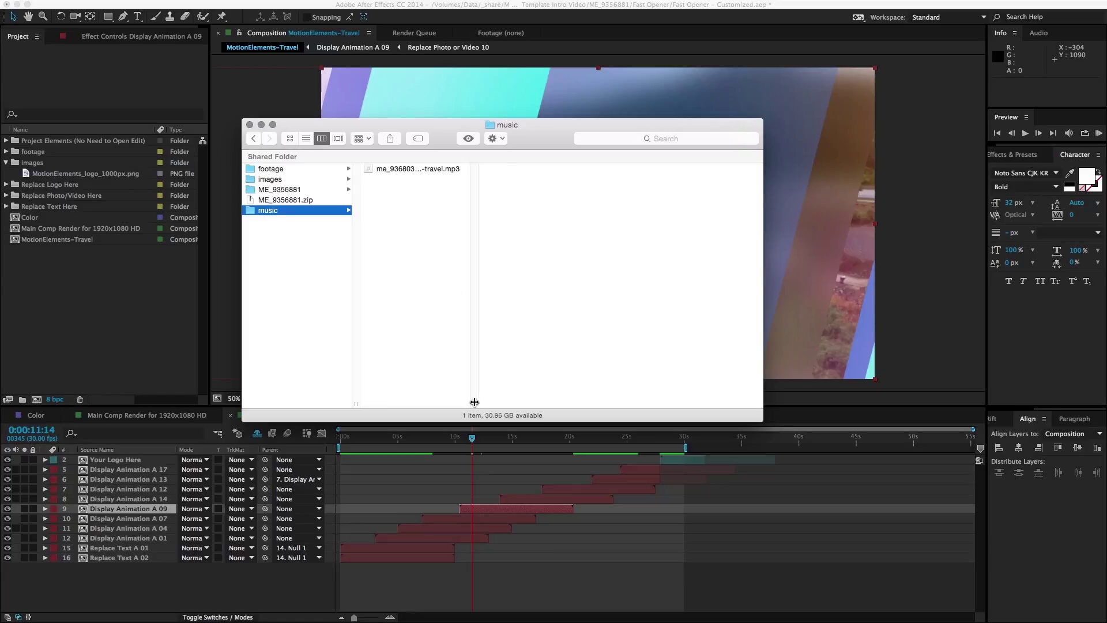
left_click_drag(474, 404, 548, 405)
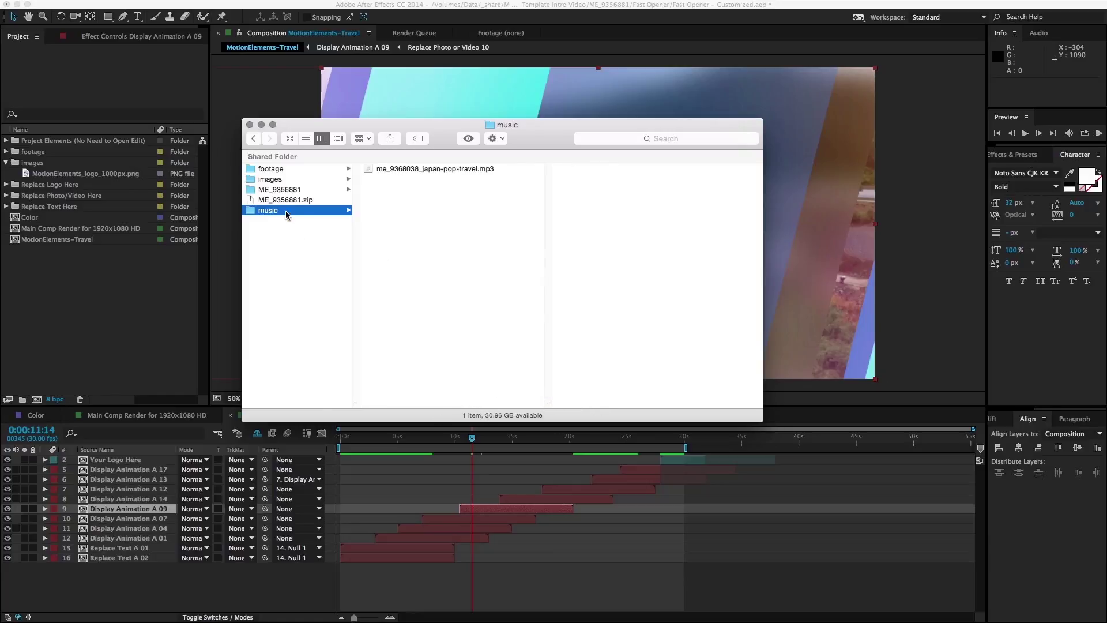
left_click_drag(284, 214, 81, 291)
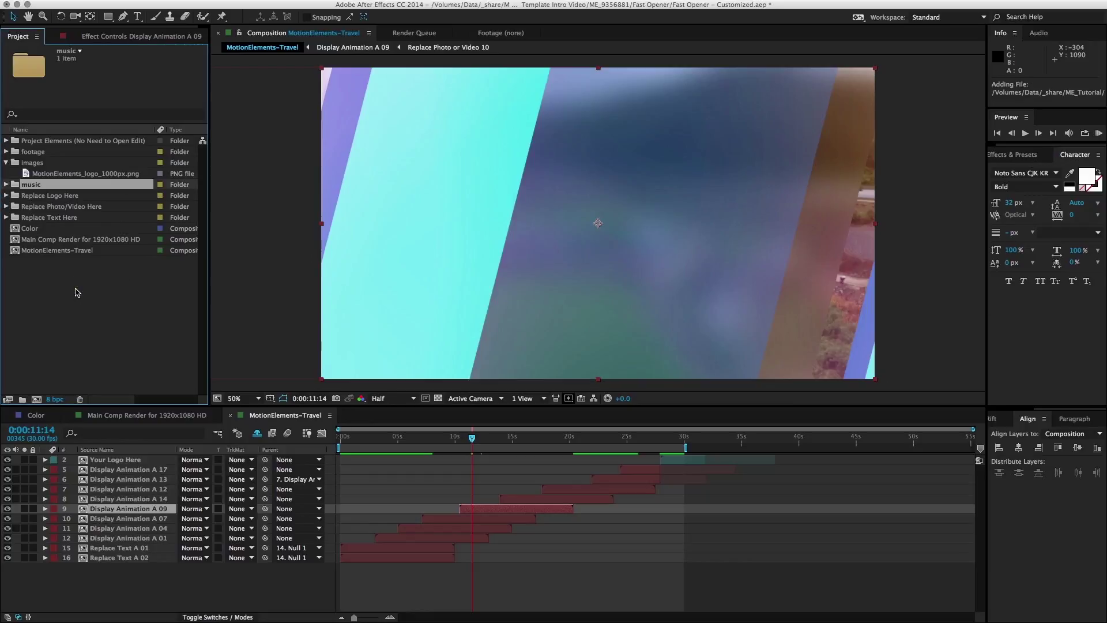
Add me_9368038_japan-pop-travel.mp3 as the lowest layer of the MotionElements-Travel composition and expand its audio waveform
left_click(5, 185)
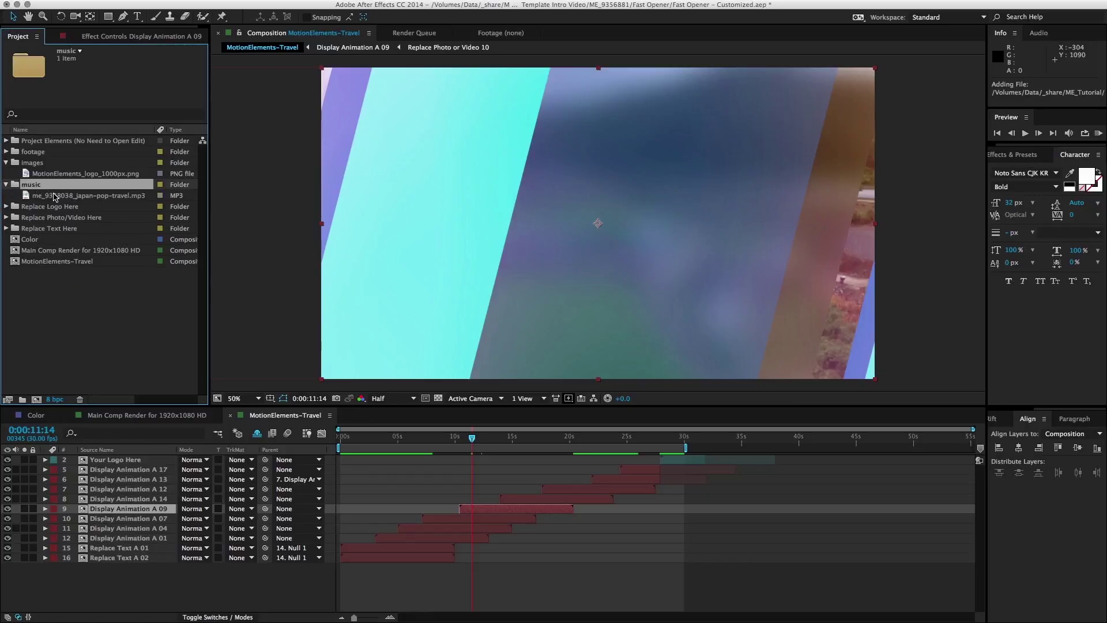
left_click_drag(54, 197, 111, 563)
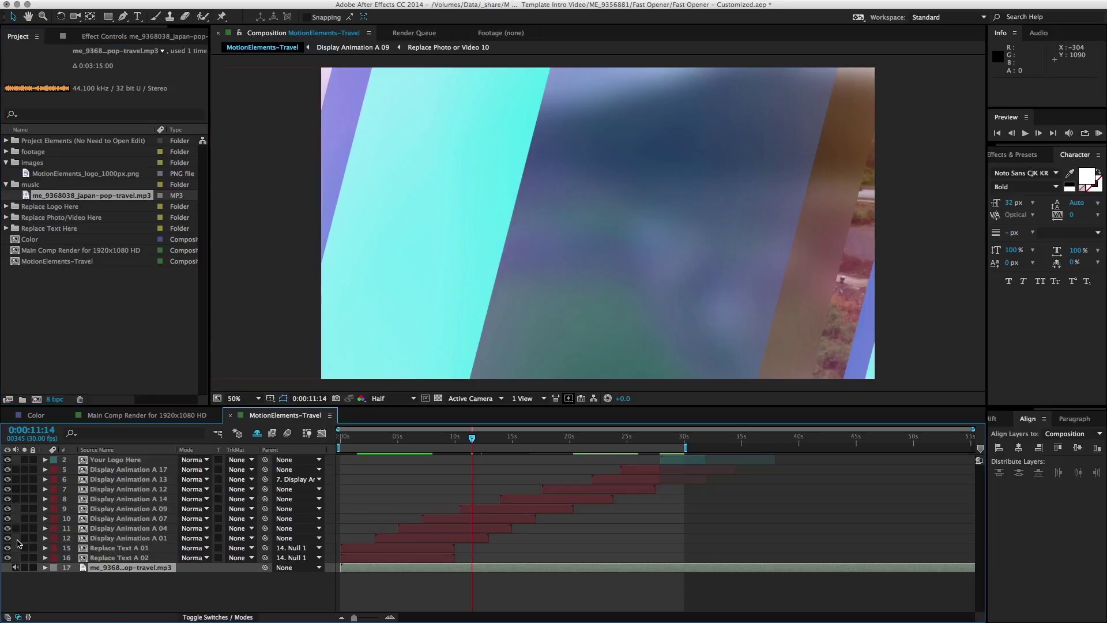
left_click(45, 568)
left_click(55, 578)
left_click(65, 598)
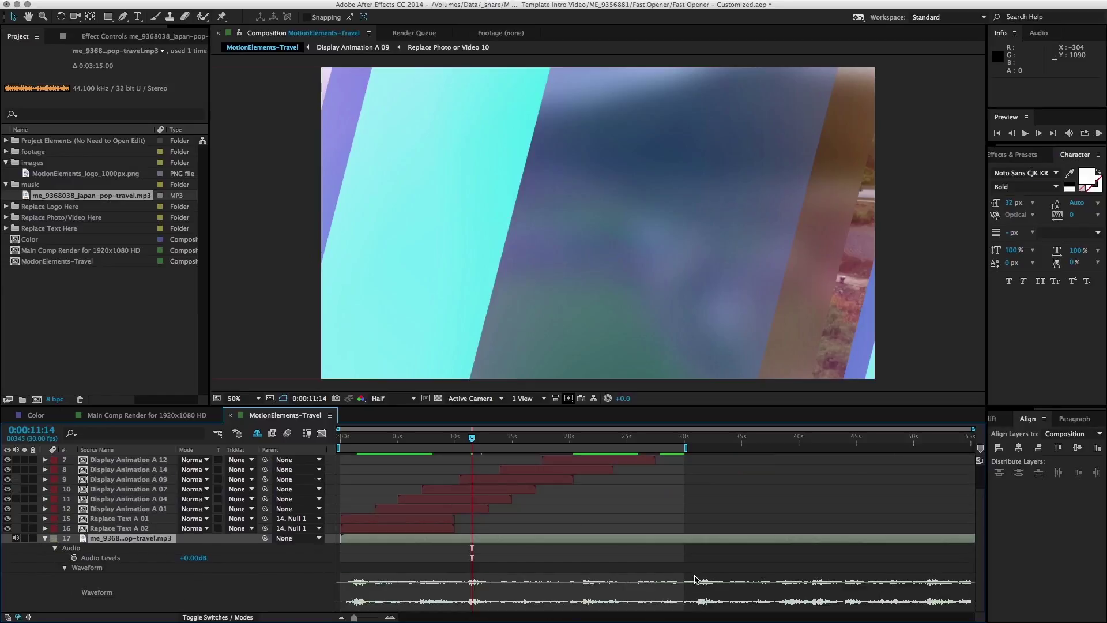
scroll(640, 484, "up", 3)
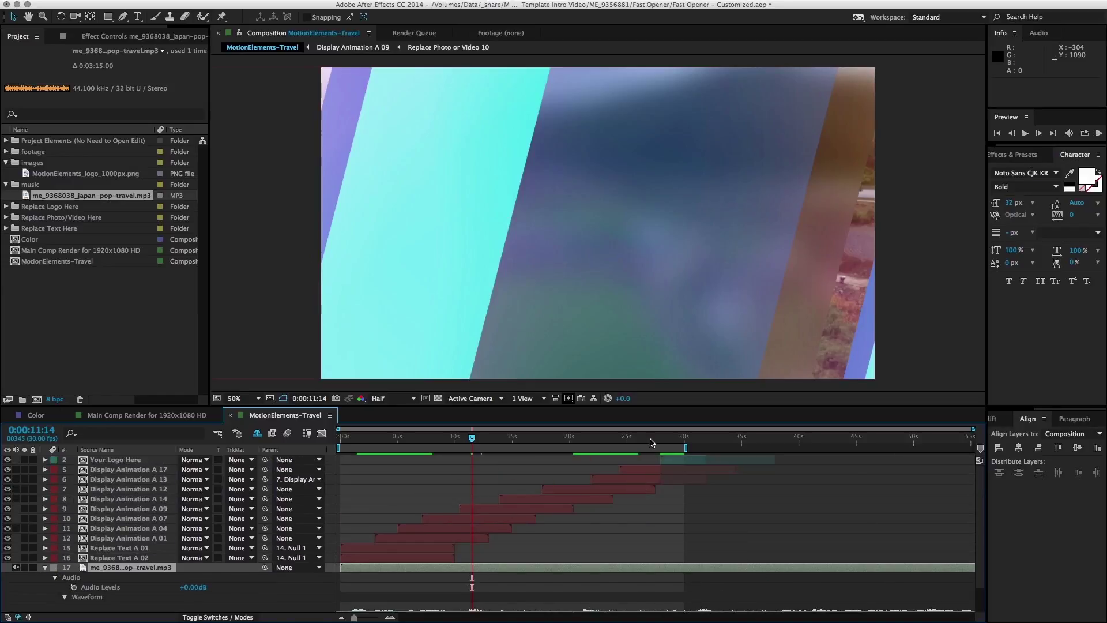
Place the current time at 0:00:27:27, where the Your Logo Here layer starts
left_click(663, 443)
key("equal")
key("equal")
key("equal")
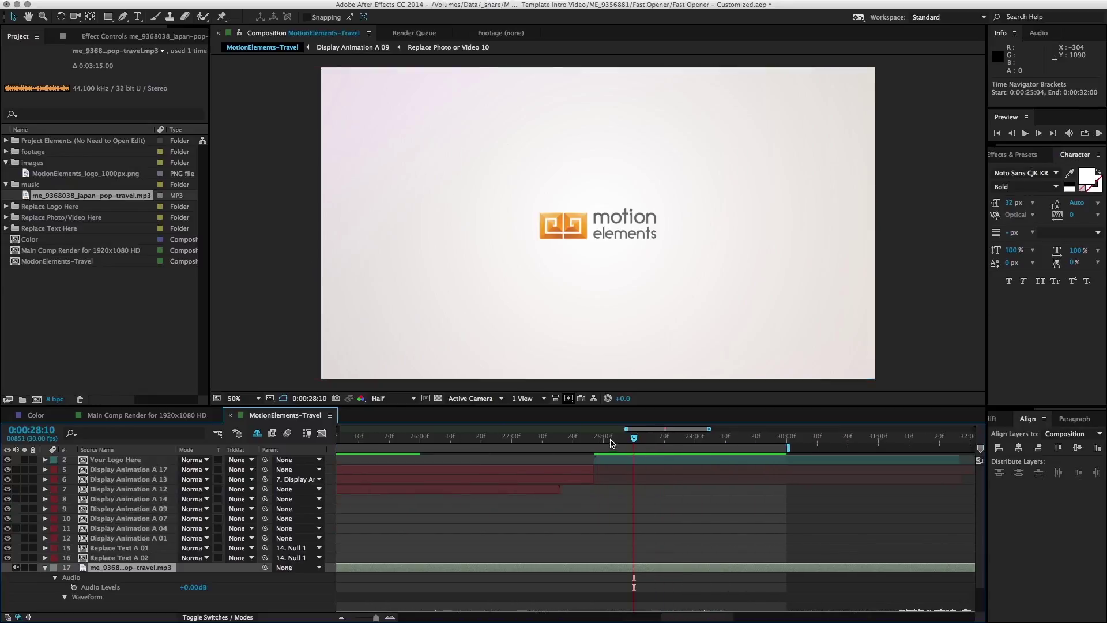
left_click(599, 441)
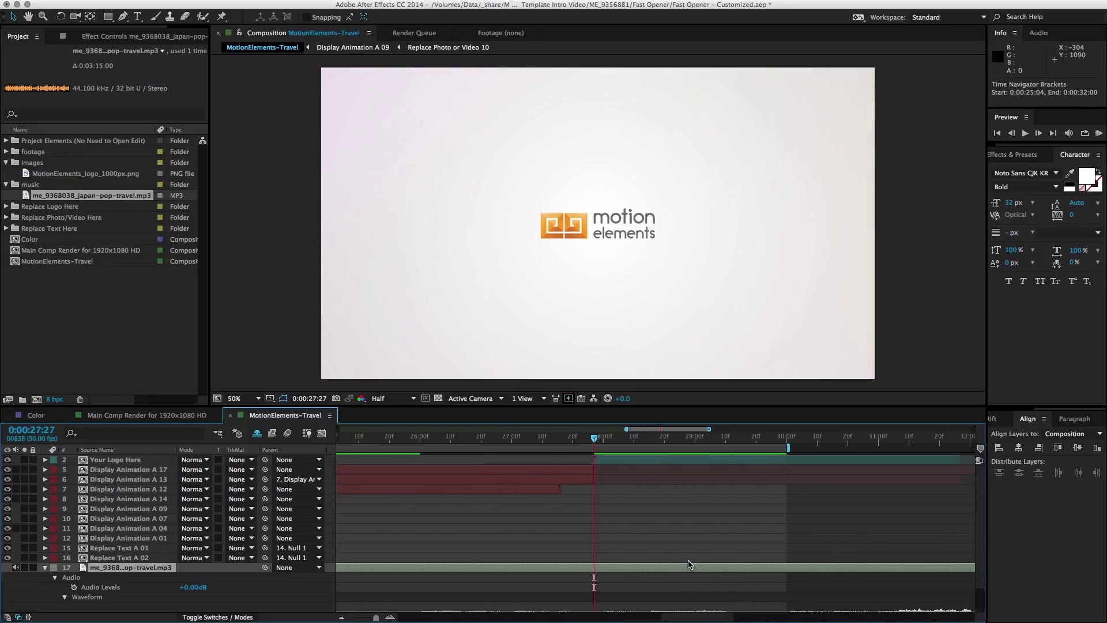
key("minus")
key("minus")
key("minus")
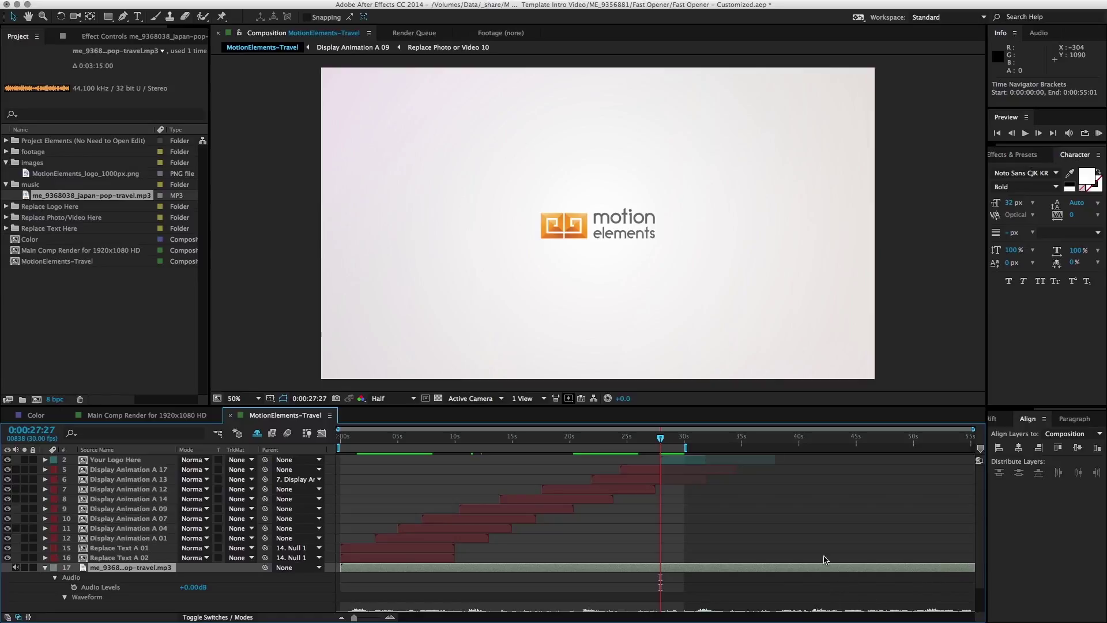
Enlarge the timeline area and slide the music layer earlier until its out point is at about 0:00:30:12
left_click_drag(747, 407, 738, 326)
left_click_drag(953, 489, 79, 492)
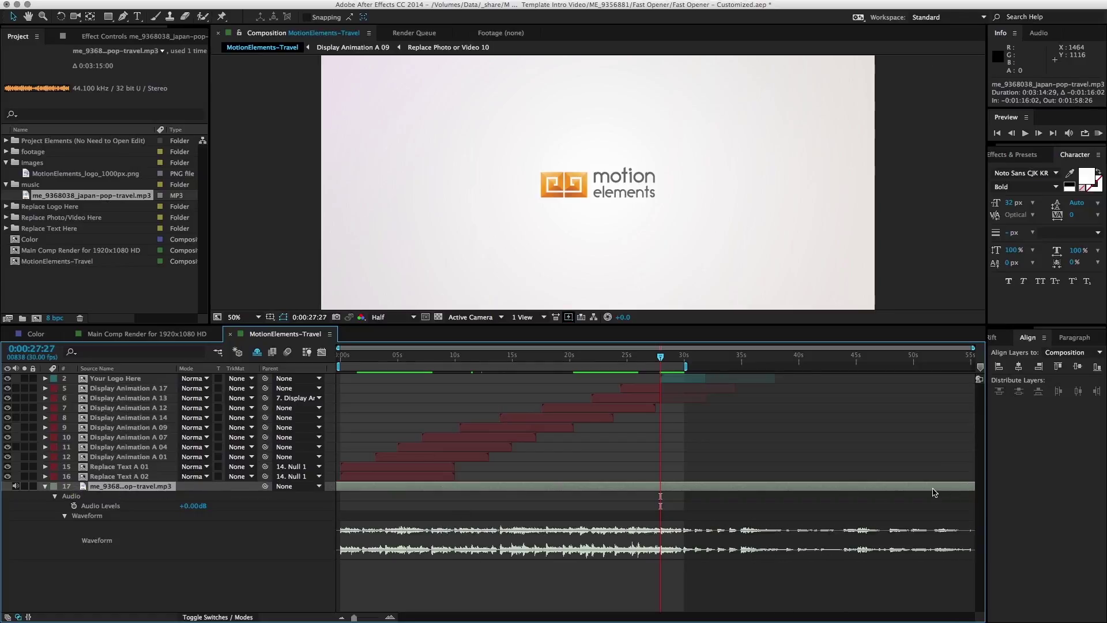
left_click_drag(934, 492, 292, 487)
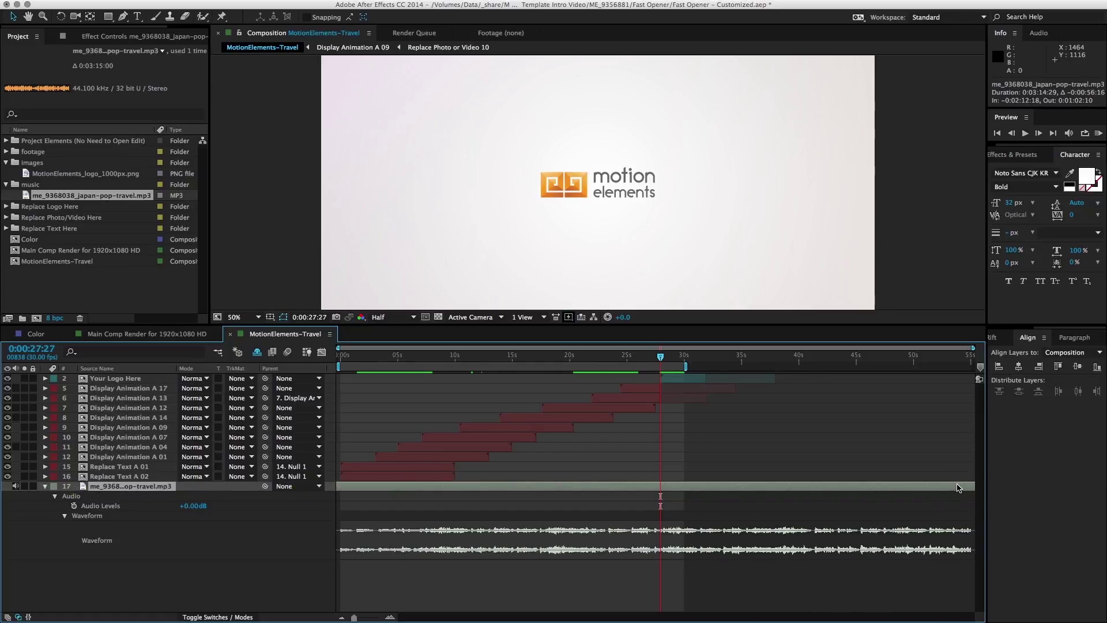
left_click_drag(957, 487, 668, 484)
Preview the audio from about 22 to 24 seconds to find the music's closing accent, and park the current time at 0:00:23:15
left_click(610, 358)
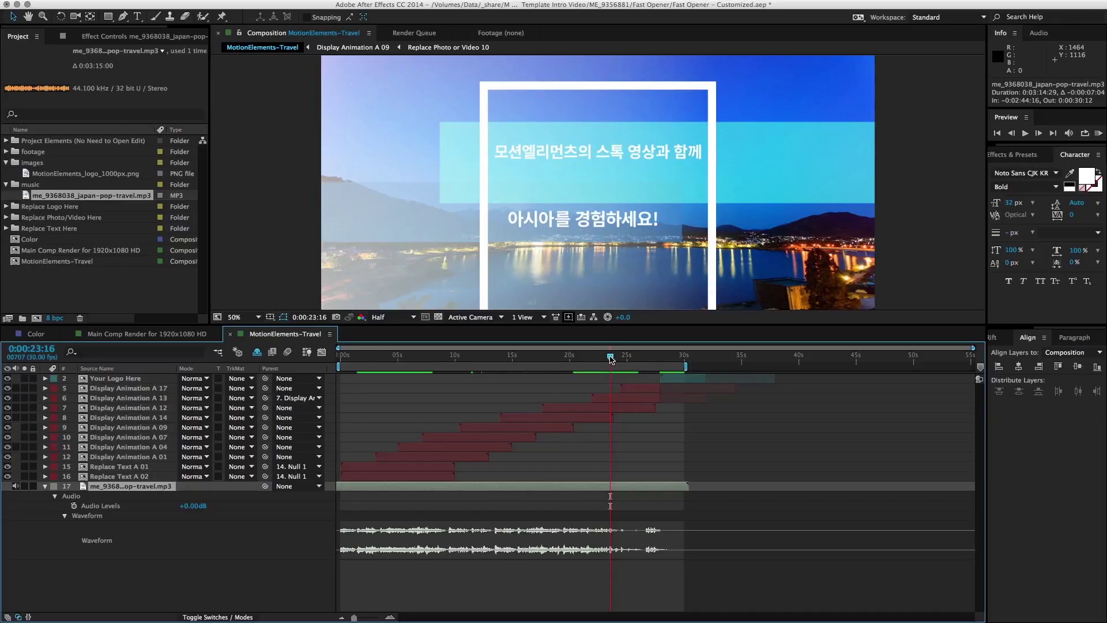
key("KP_Decimal")
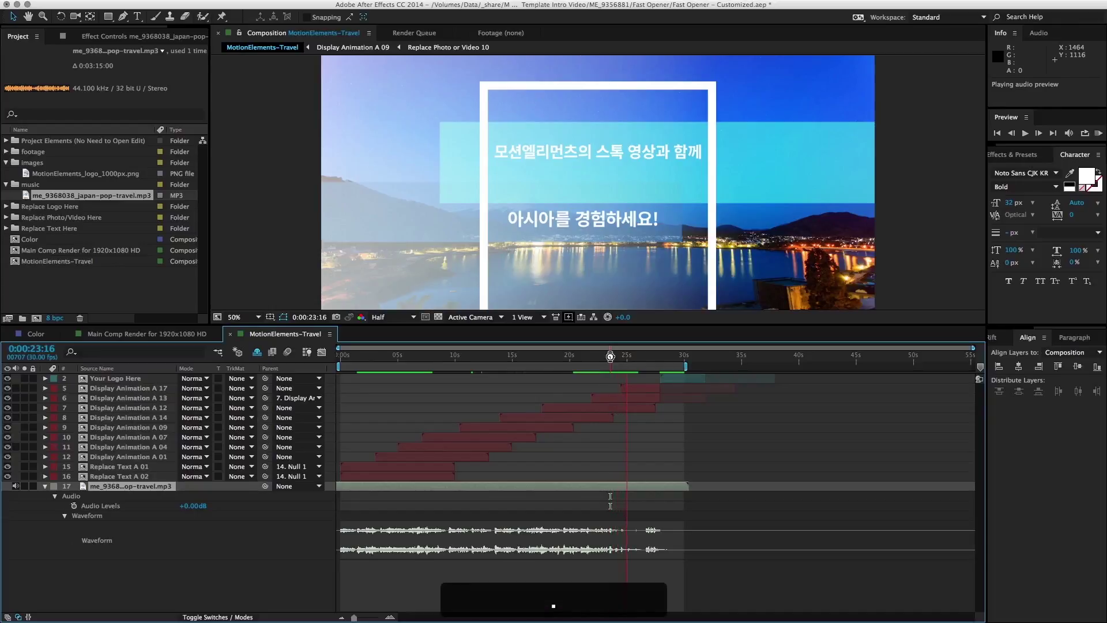
left_click(593, 357)
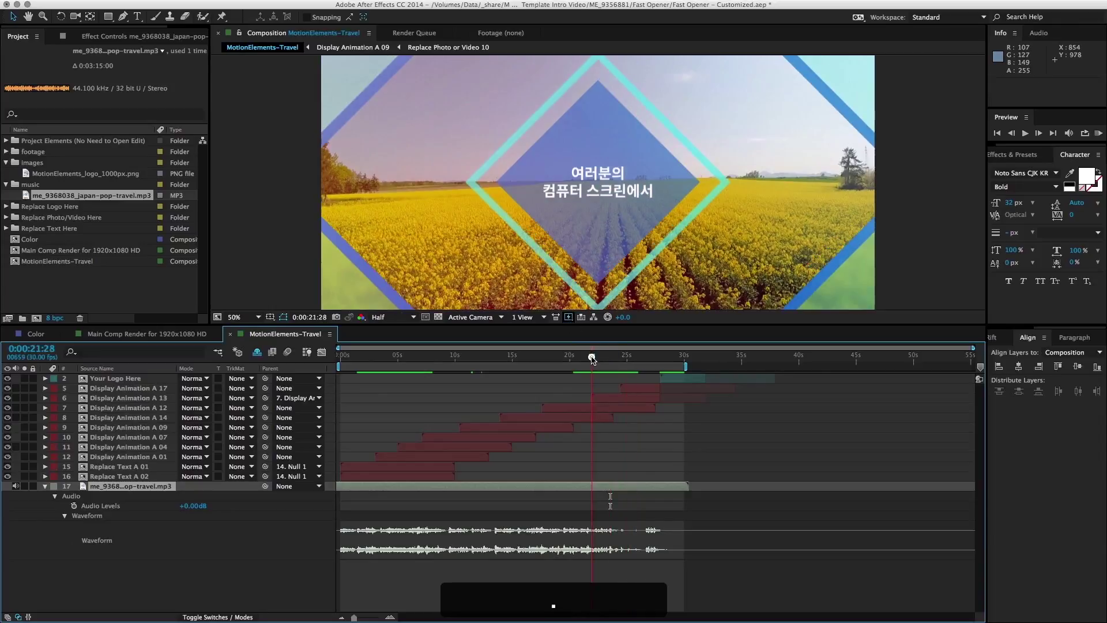
left_click_drag(592, 358, 600, 358)
key("KP_Decimal")
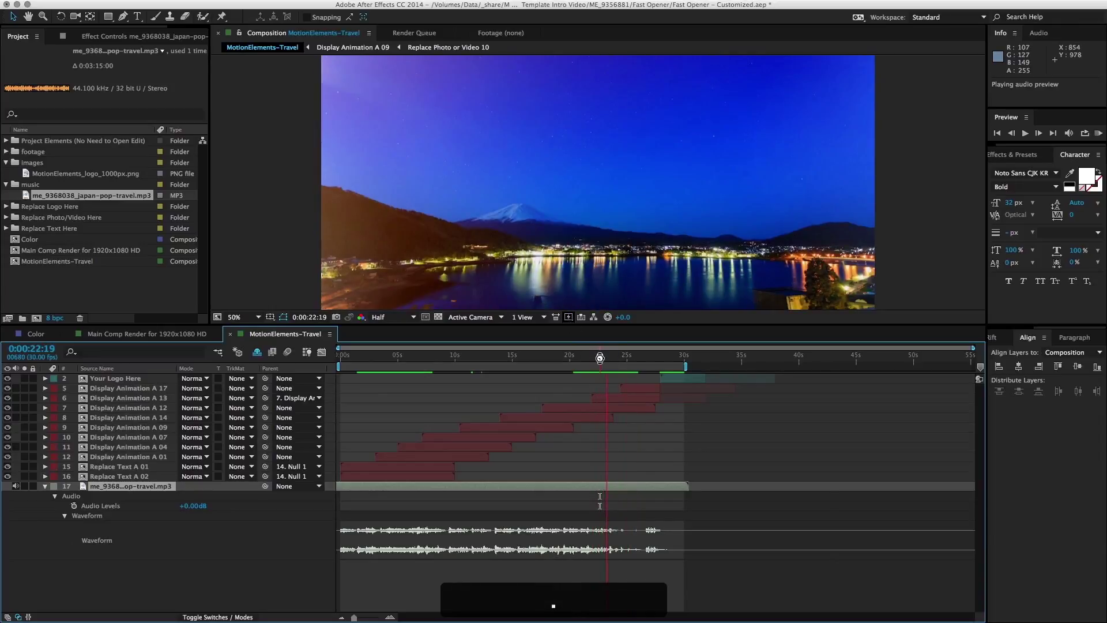
key("KP_Decimal")
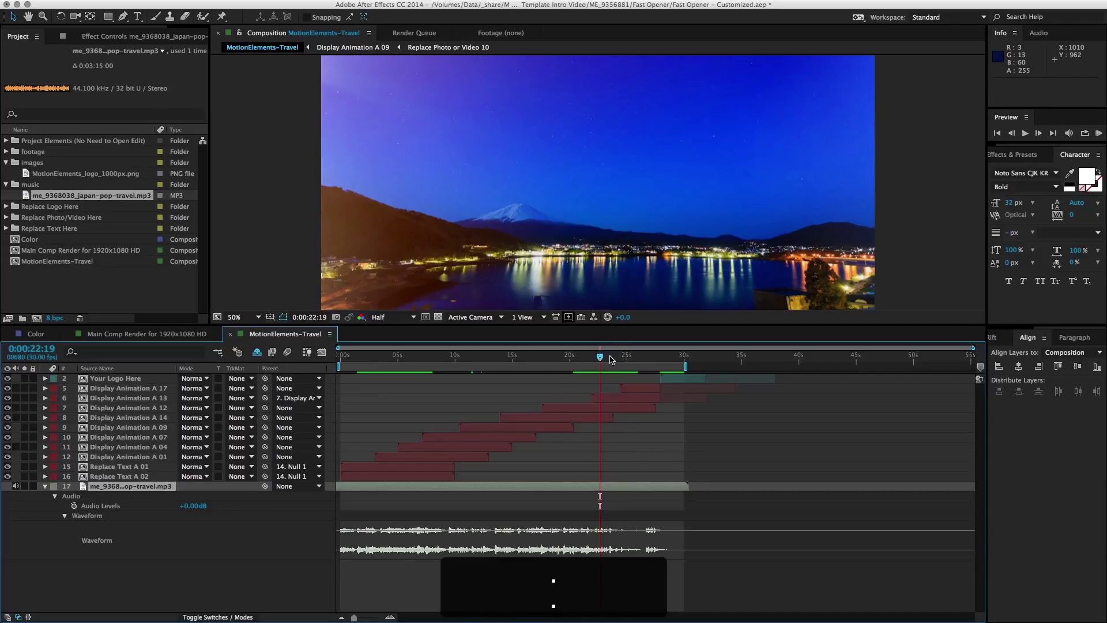
left_click(611, 356)
left_click(609, 356)
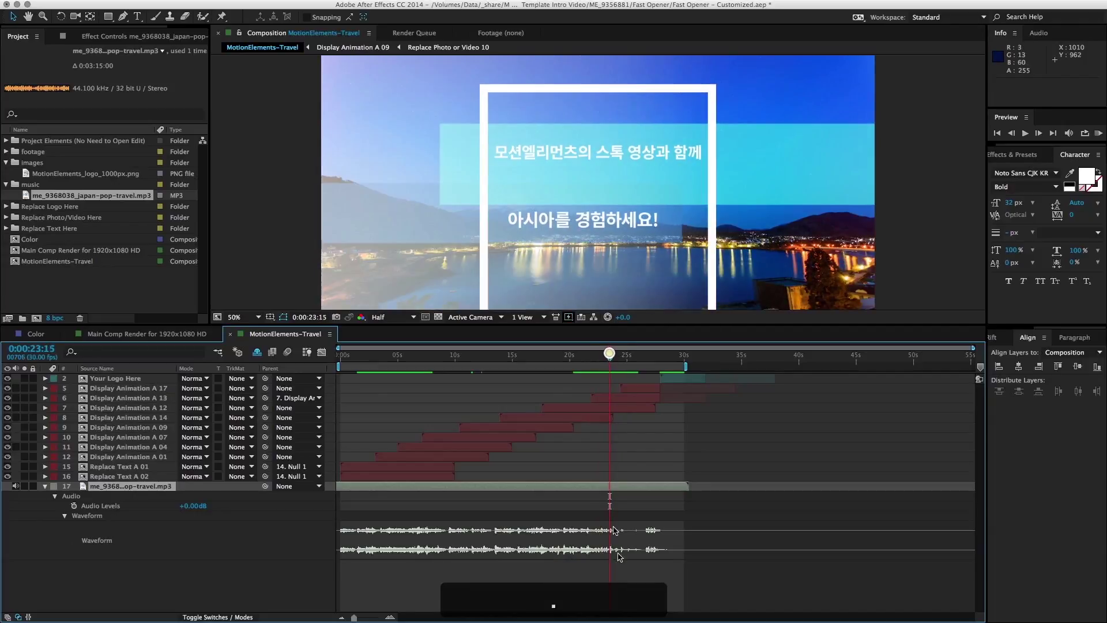
Return the current time to 0:00:27:27 and slide the music layer later so its closing accent lines up with the logo's start
key("equal")
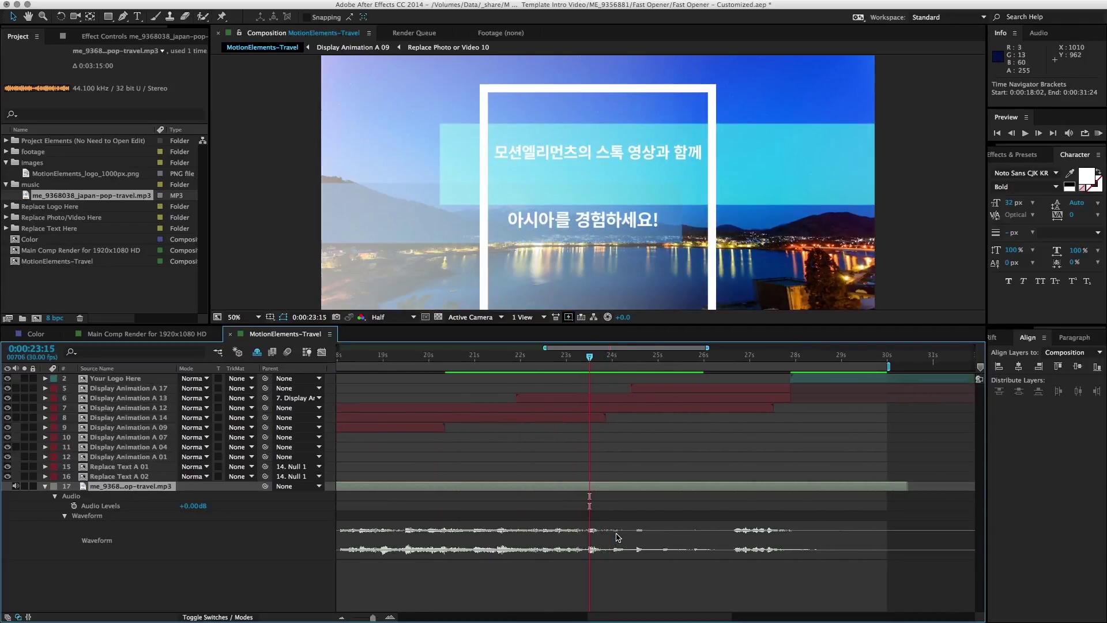
left_click(791, 357)
left_click(793, 357)
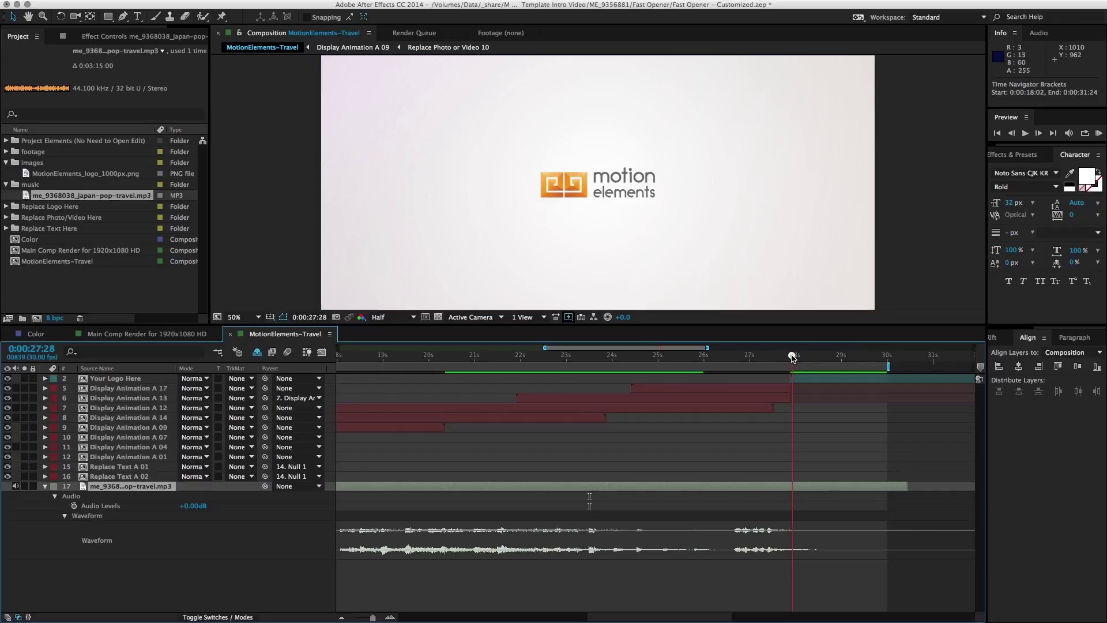
left_click(791, 356)
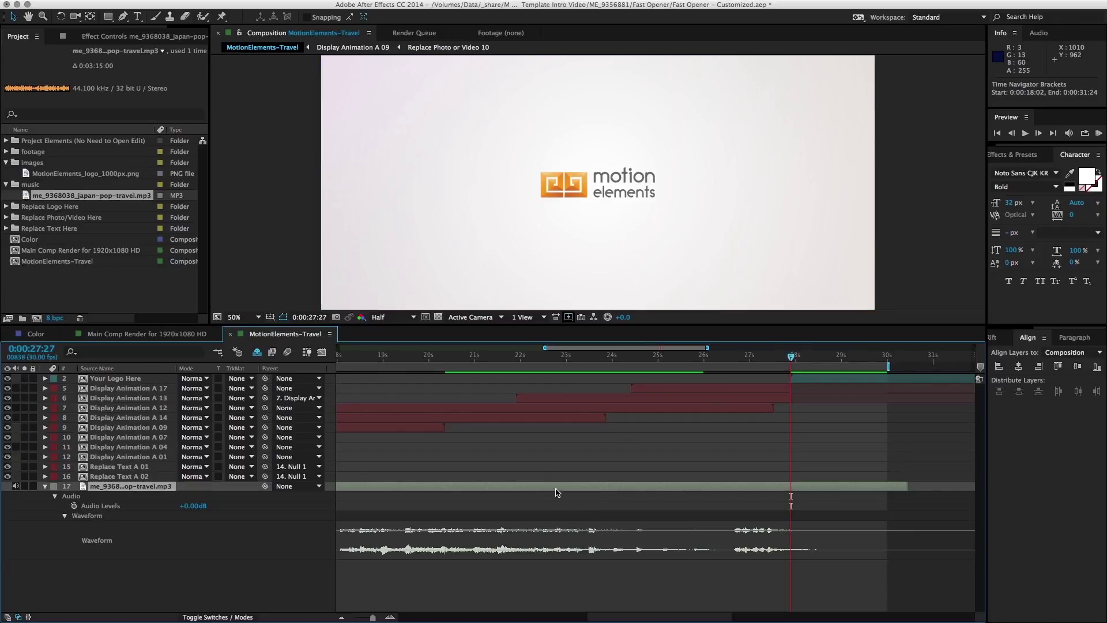
left_click_drag(556, 492, 764, 490)
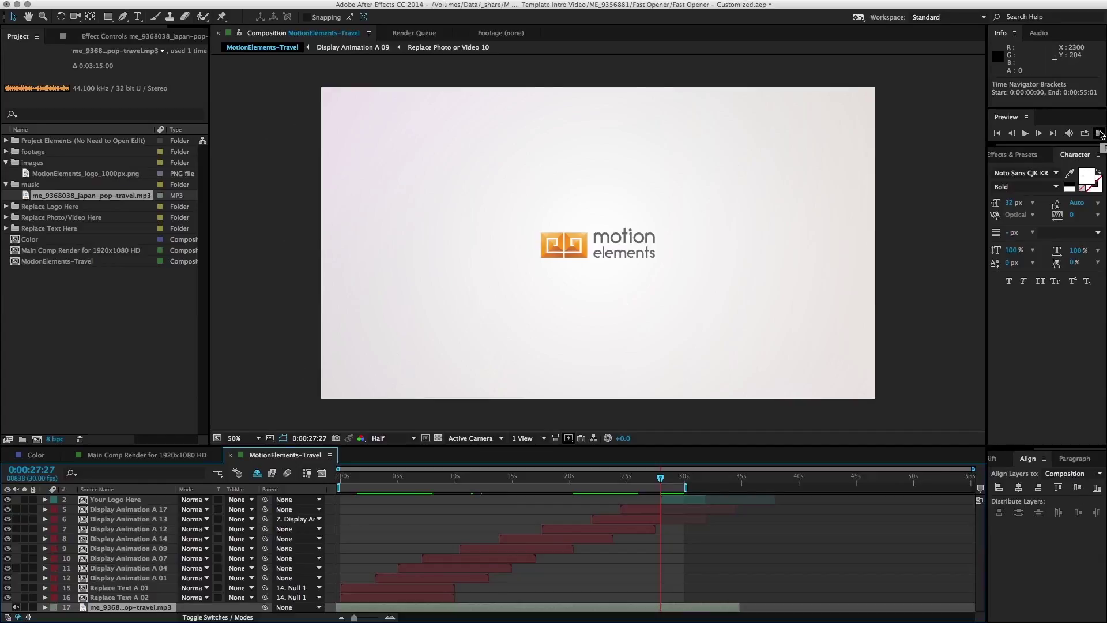
Play a RAM preview of the MotionElements-Travel composition with music and check the frames around 15 seconds
key("KP_0")
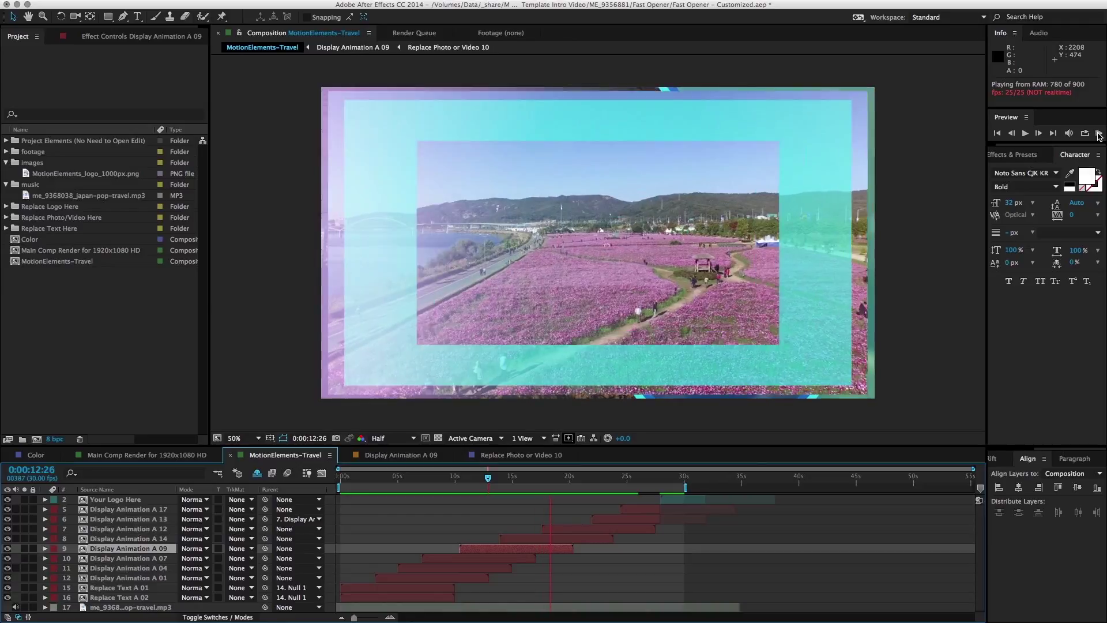
left_click(518, 477)
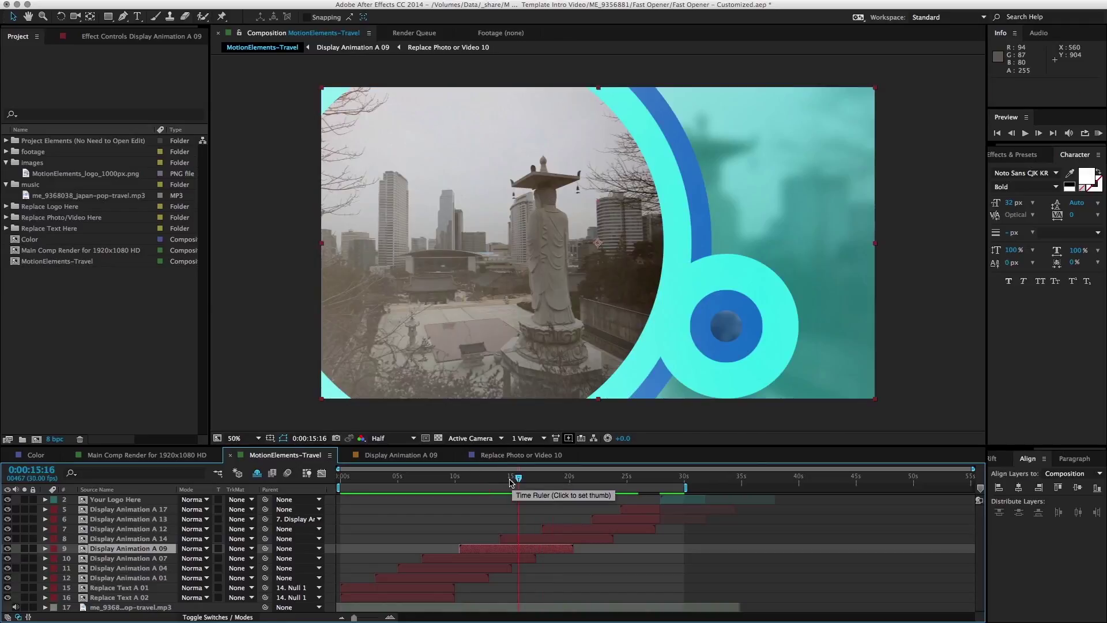
mouse_move(513, 482)
left_mouse_down()
mouse_move(486, 479)
mouse_move(510, 479)
left_mouse_up()
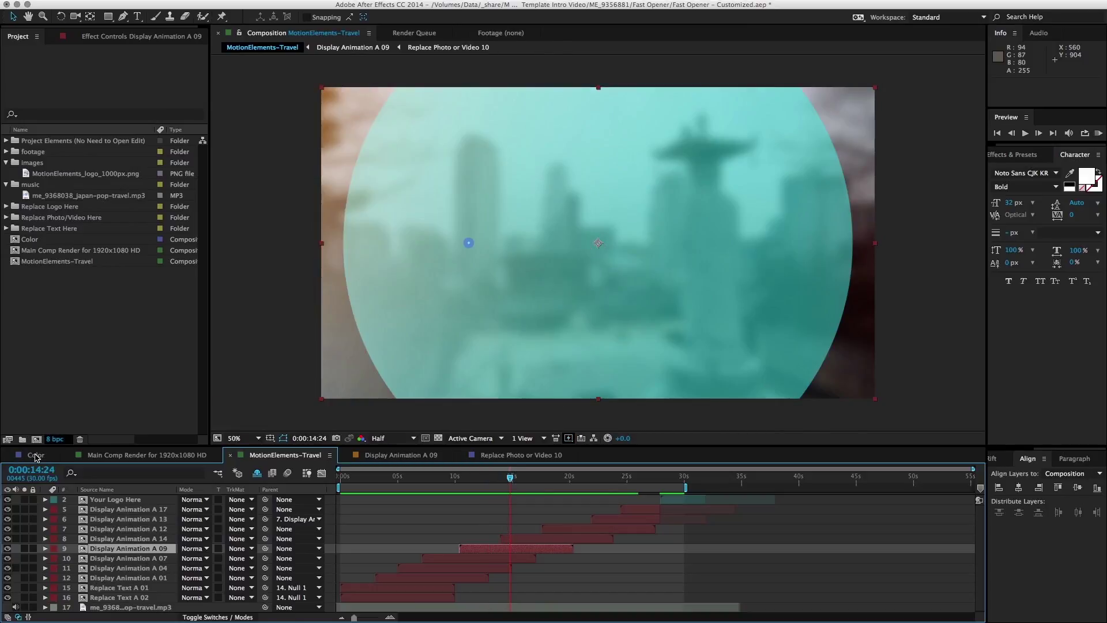
Open the Color composition and show the effect controls of its Color layer
left_click(36, 456)
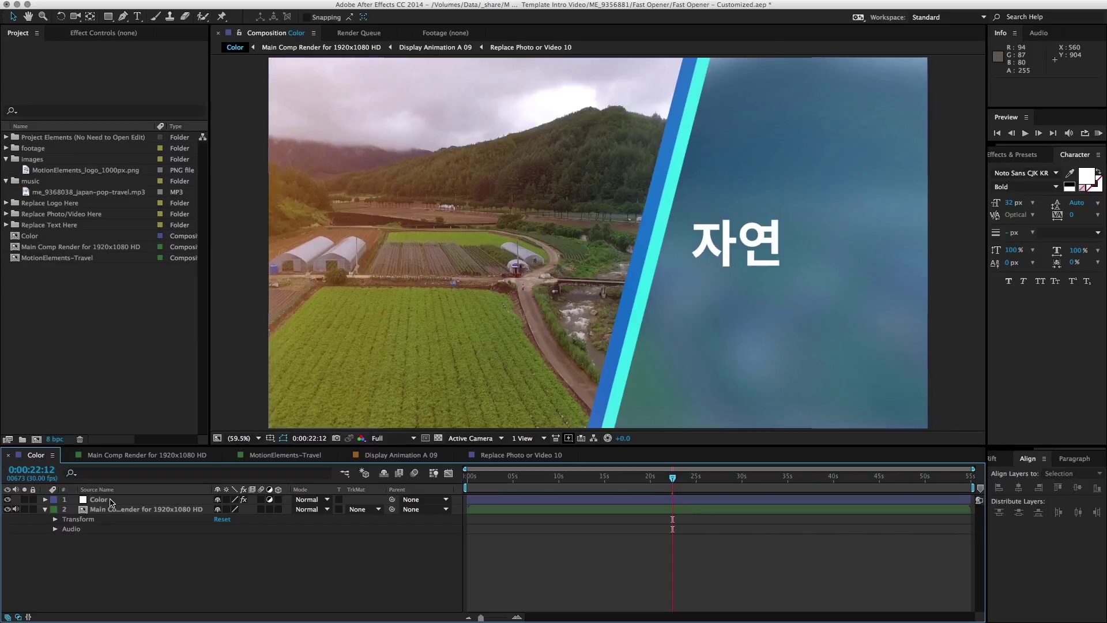
left_click(111, 502)
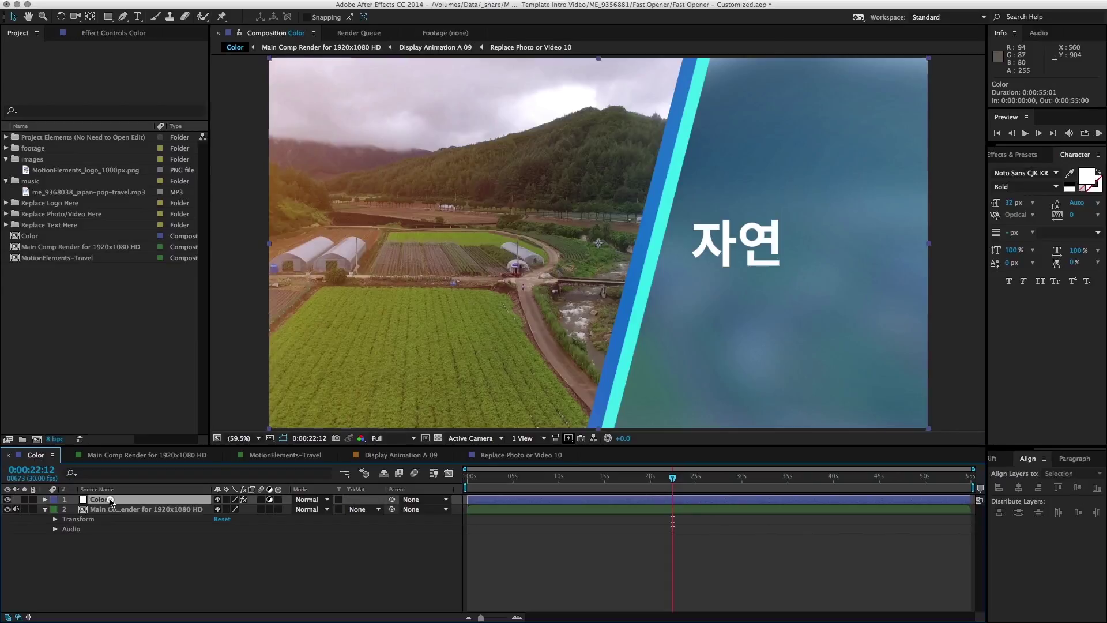
left_click(115, 34)
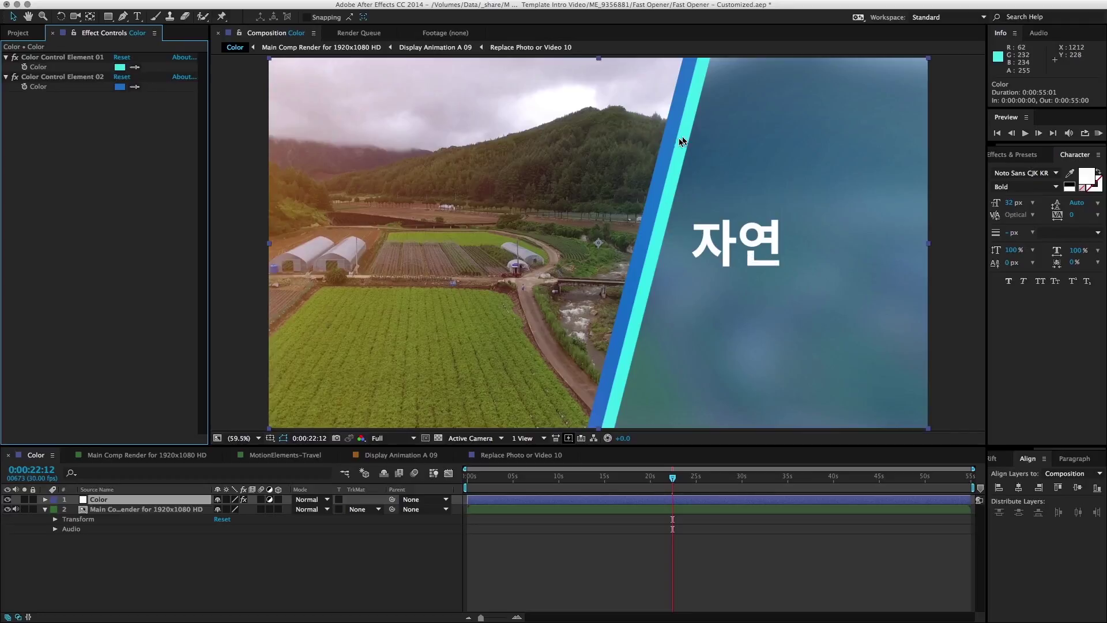
Set the colour of Color Control Element 02 to dark green, hex 118D1D
left_click(120, 86)
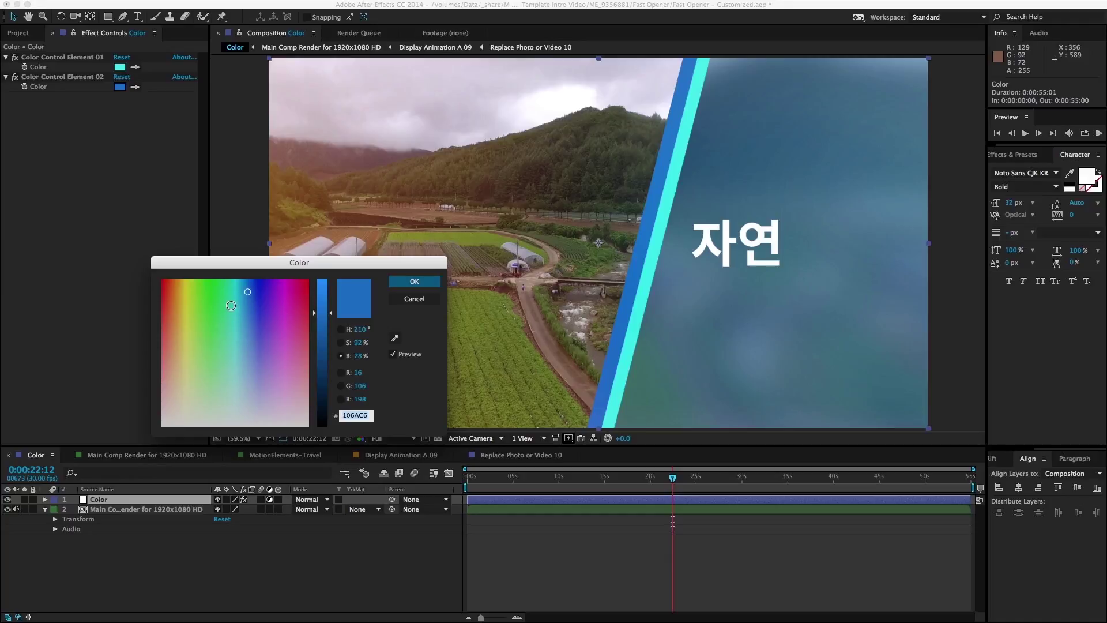
left_click_drag(231, 305, 213, 297)
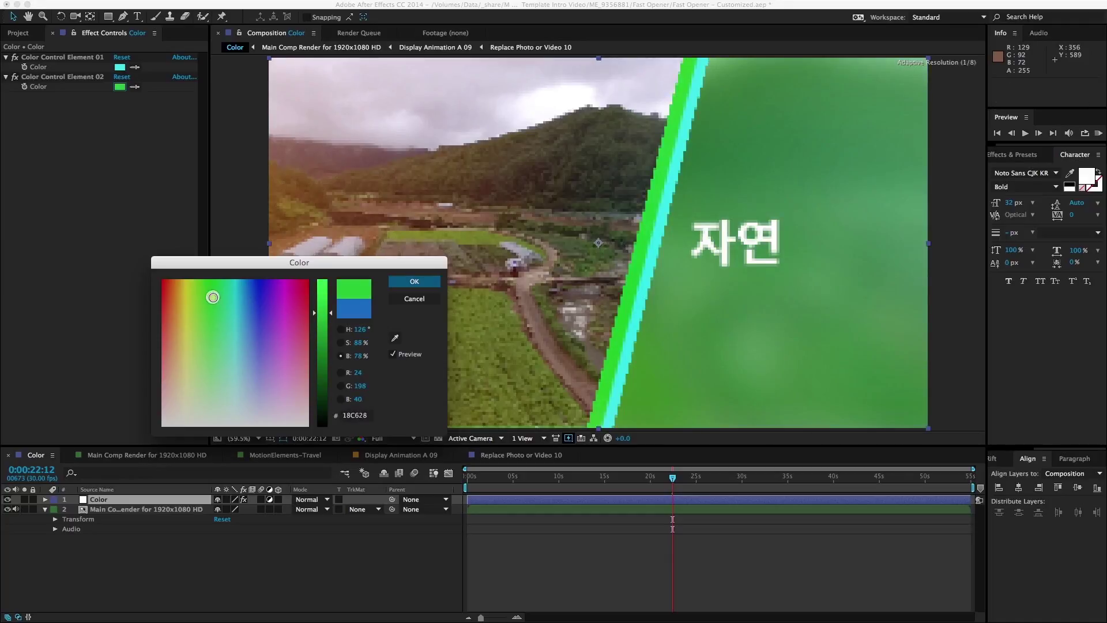
left_click_drag(317, 312, 317, 346)
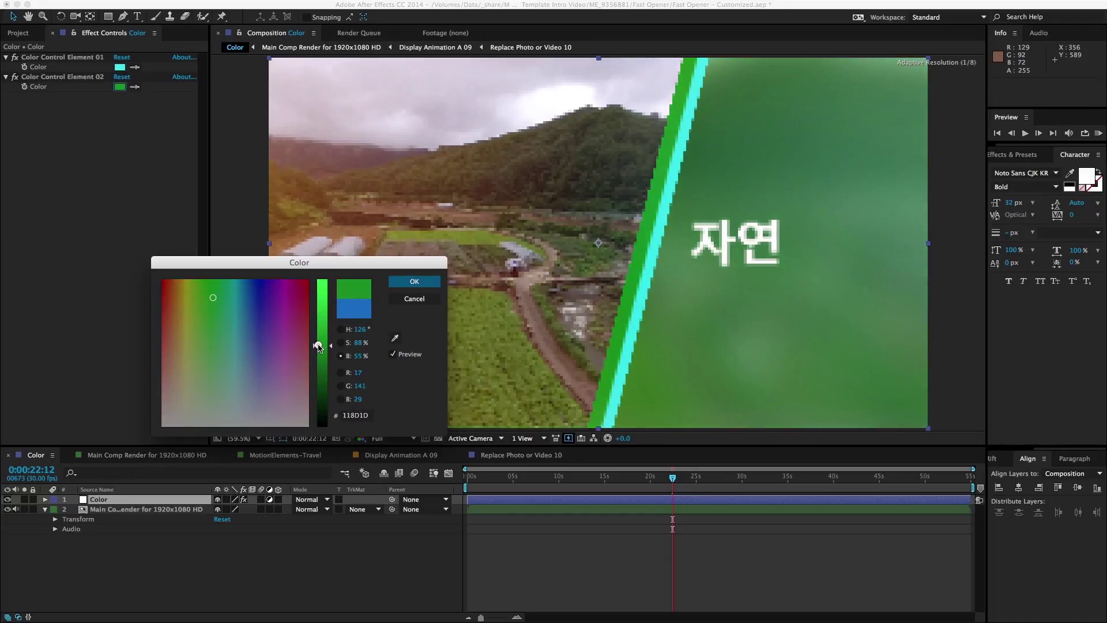
left_click(409, 283)
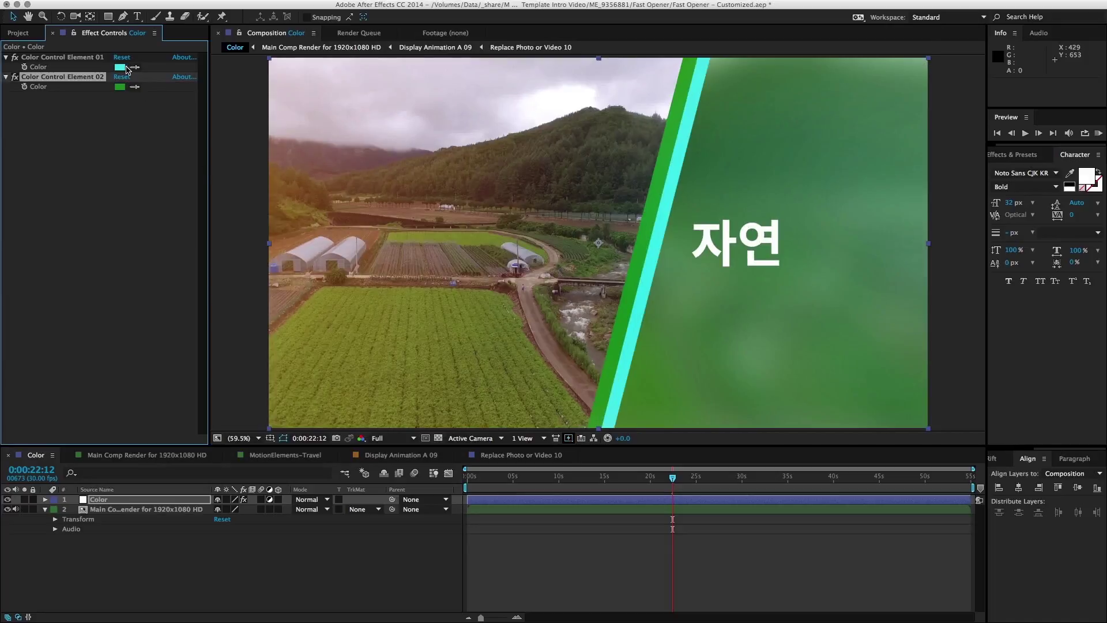
Set Color Control Element 01 to light green, hex 27E867, and check the colours in the MotionElements-Travel composition around 21 seconds
left_click(120, 67)
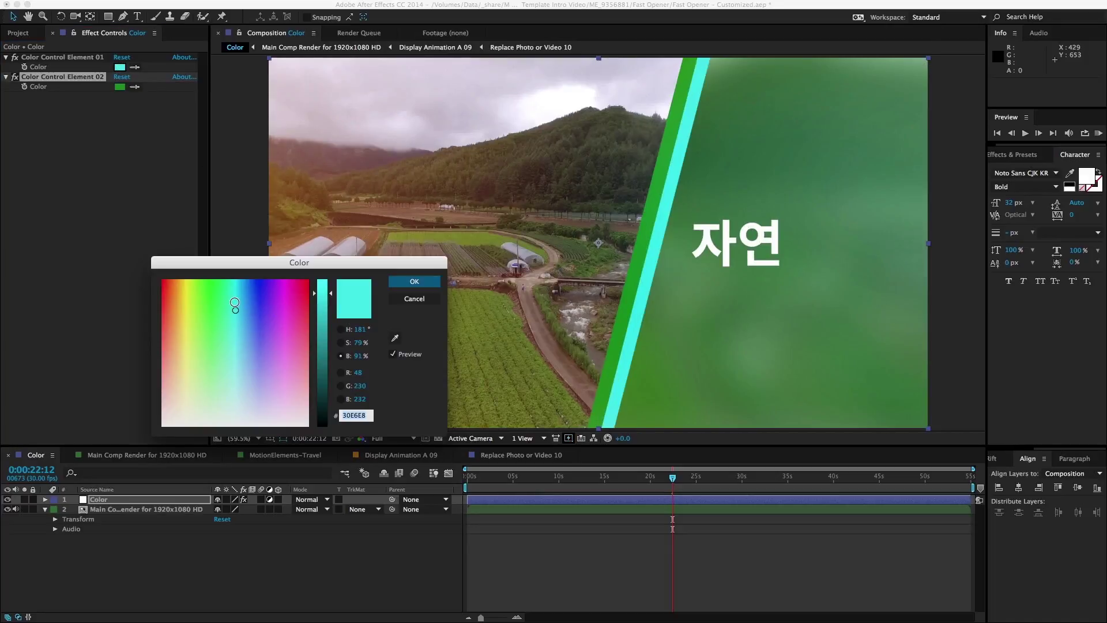
mouse_move(236, 309)
left_mouse_down()
mouse_move(215, 292)
mouse_move(220, 303)
left_mouse_up()
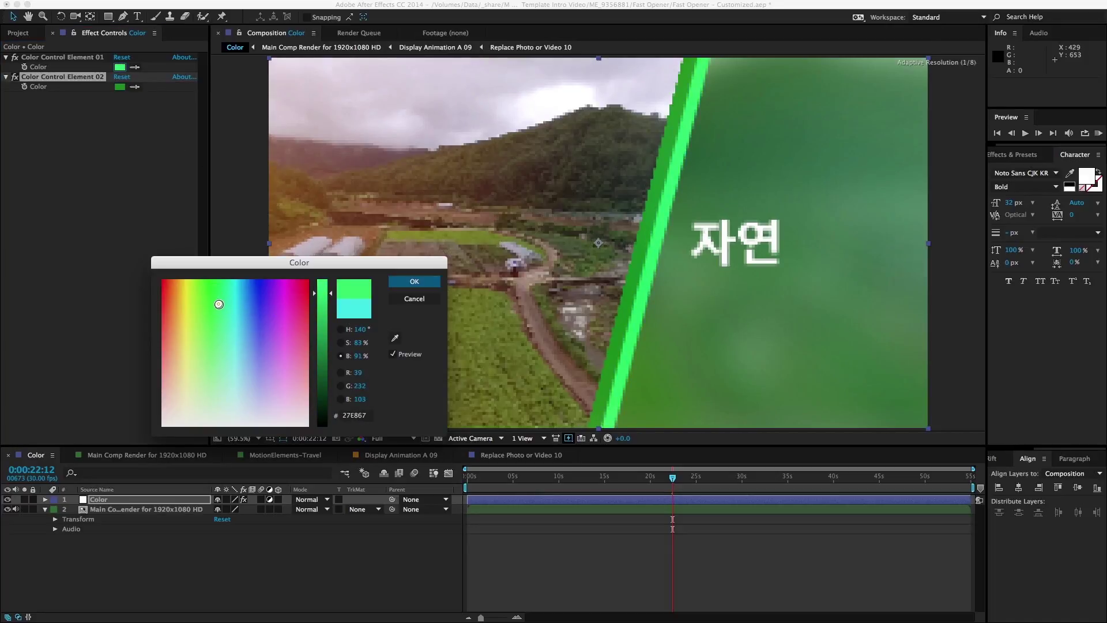
left_click(421, 282)
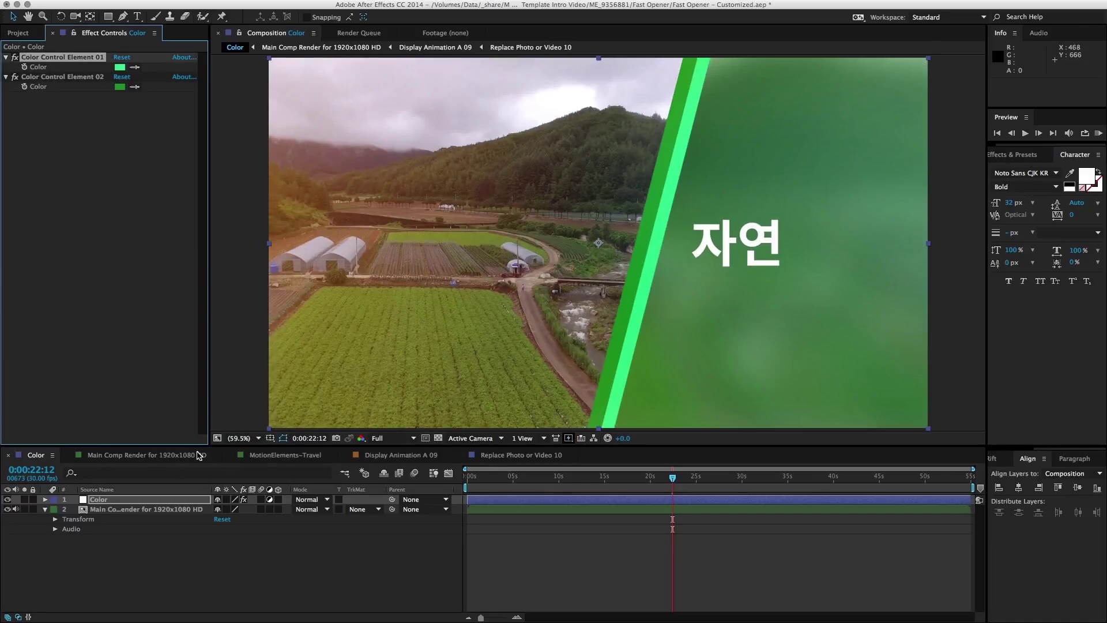
left_click(297, 456)
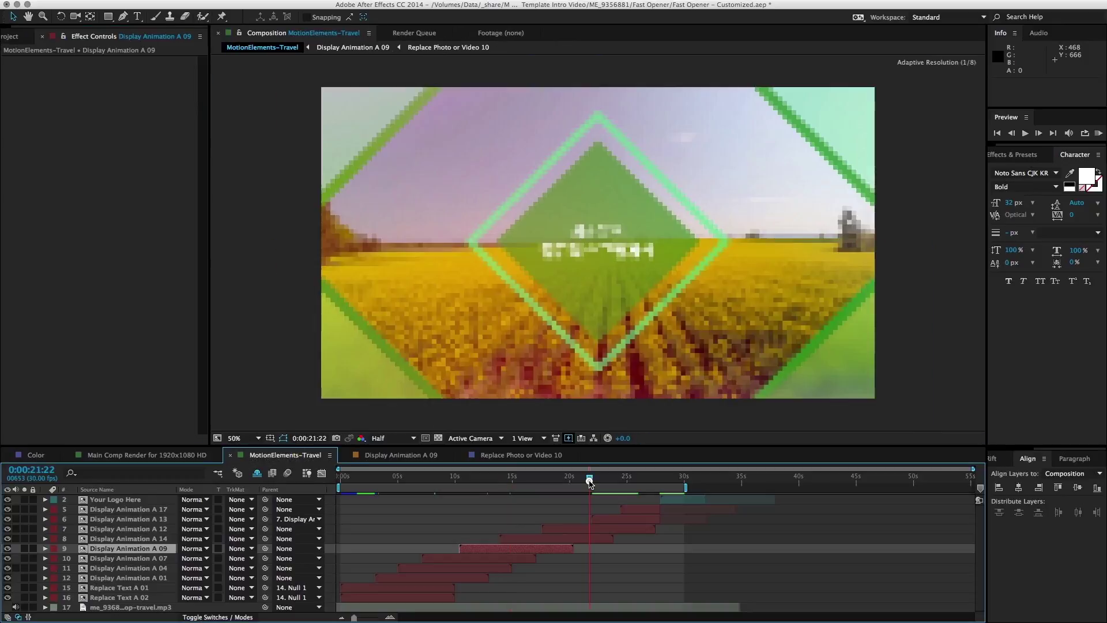
left_click(581, 482)
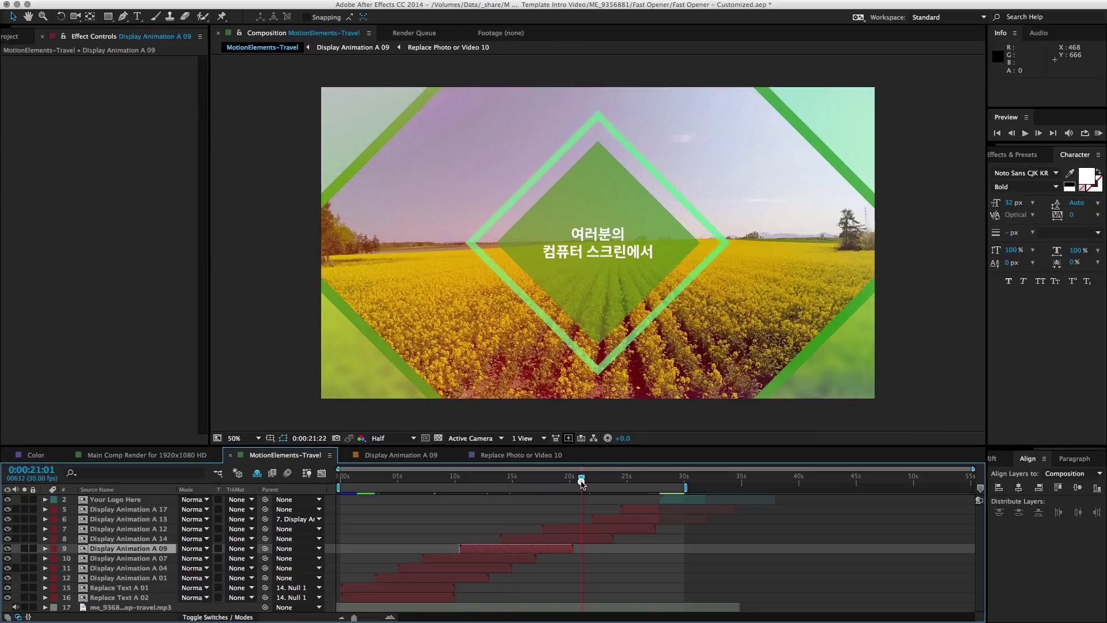
Change the Color layer's two Color Control Elements to light cyan and teal, and check MotionElements-Travel at 0:00:02:20 and 0:00:06:22
left_click(31, 455)
left_click(119, 87)
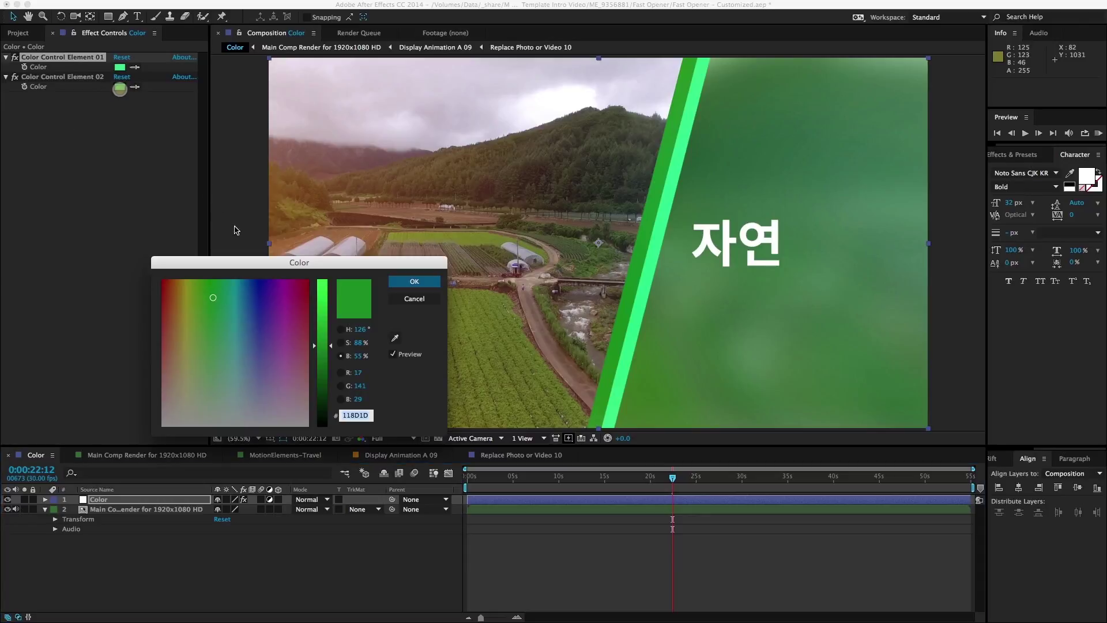
left_click_drag(222, 302, 233, 299)
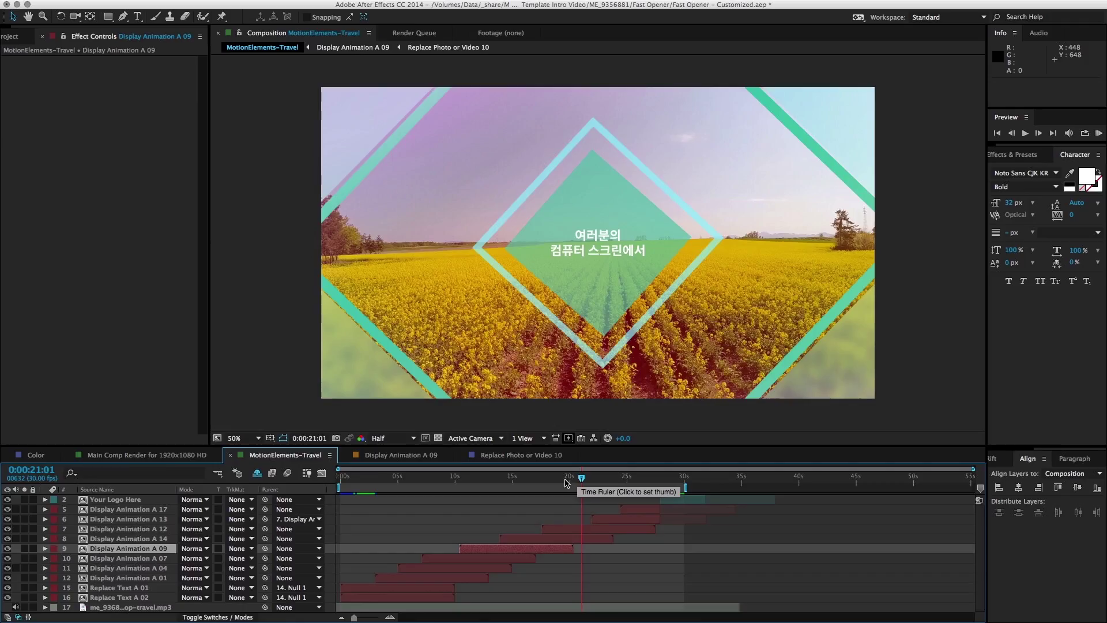
left_click(372, 482)
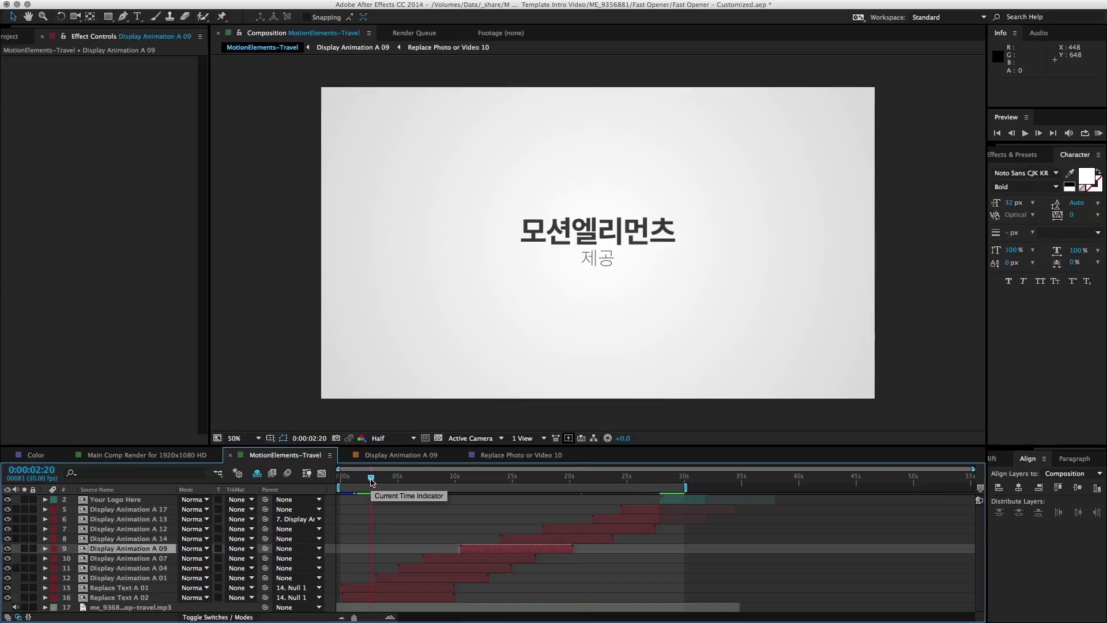
left_click(418, 481)
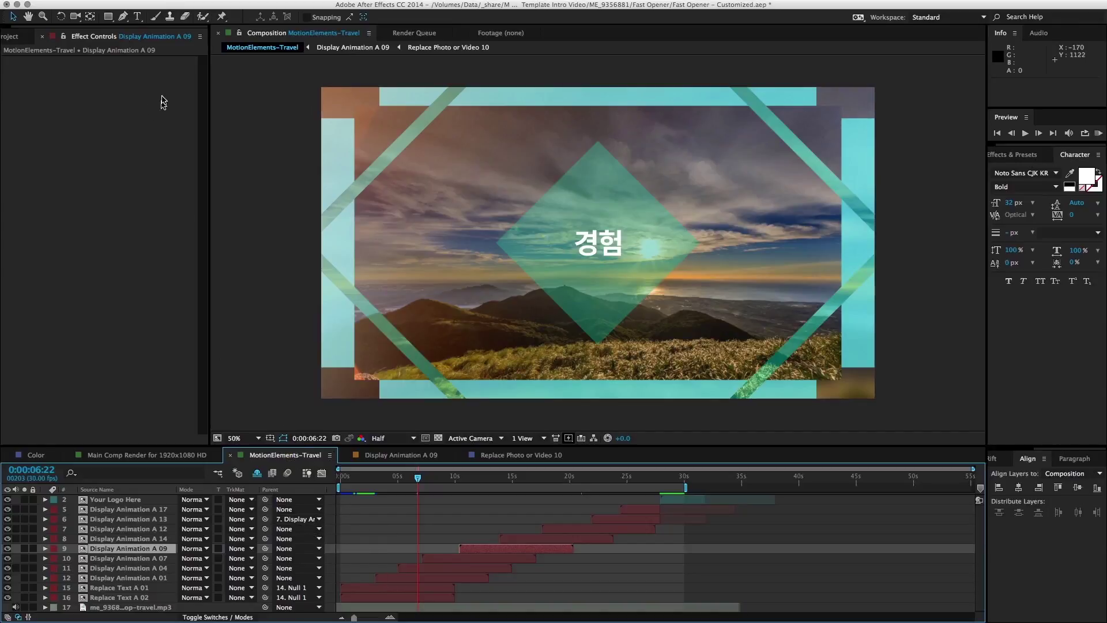
Add the MotionElements-Travel composition to the render queue and set its output file to MotionElements-Travel.mov in the Fast Opener folder
left_click(164, 0)
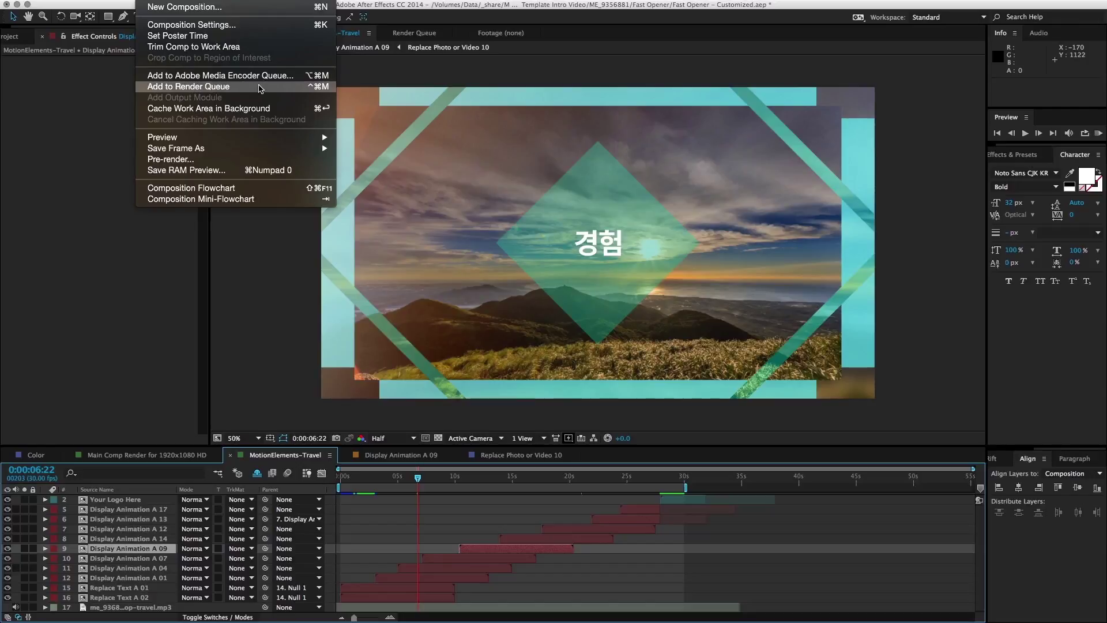
left_click(259, 88)
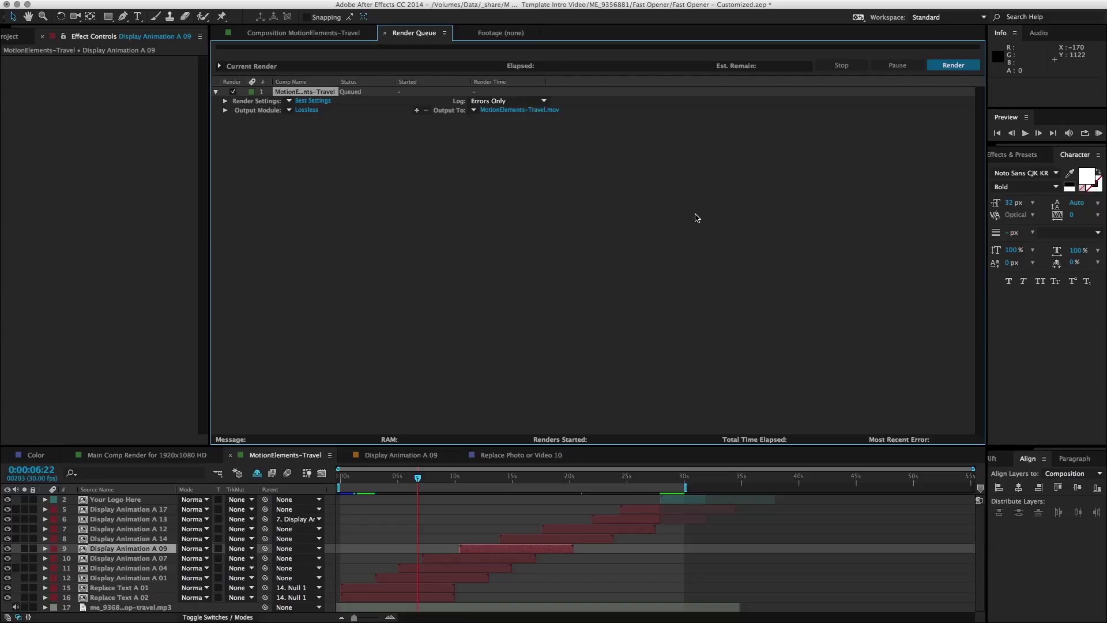
left_click(509, 110)
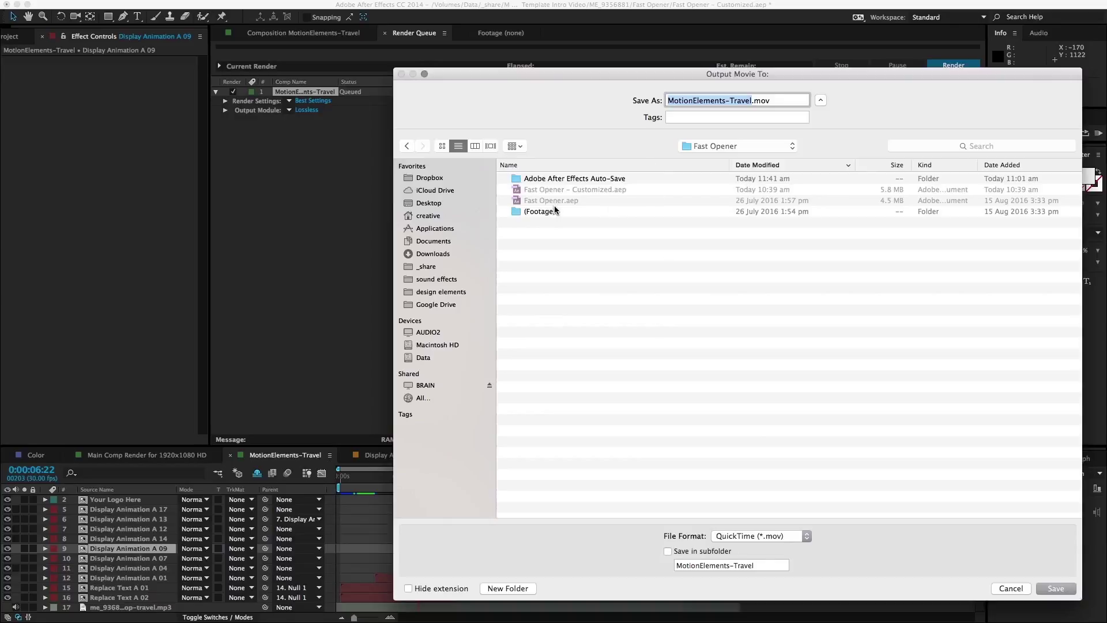
left_click(1048, 586)
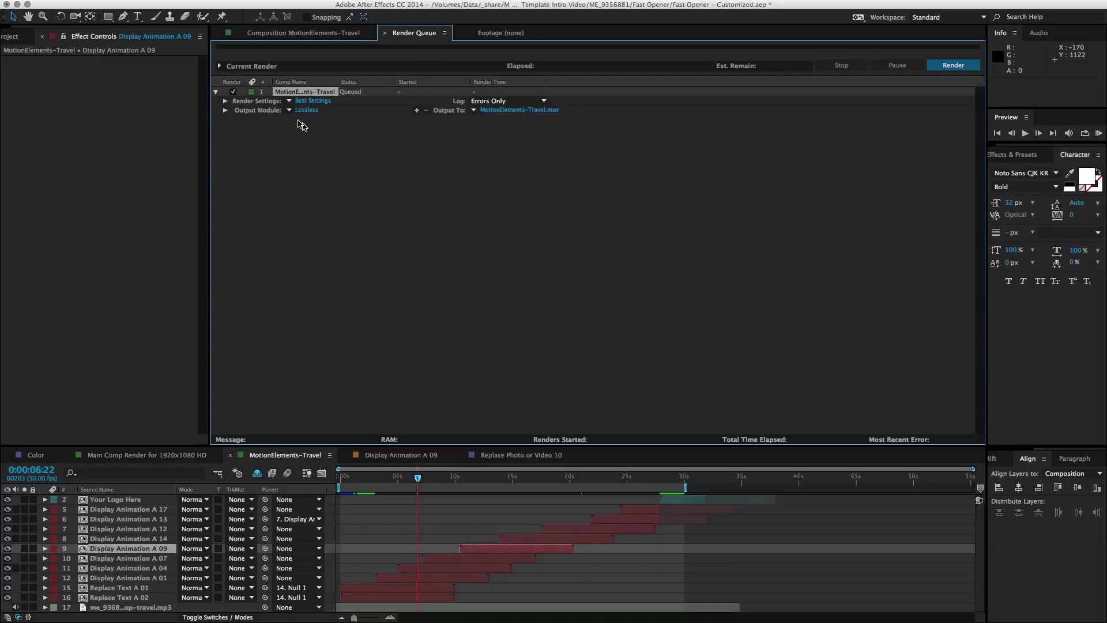
Review the queued item's render settings and set its output module to Audio Output On
left_click(306, 101)
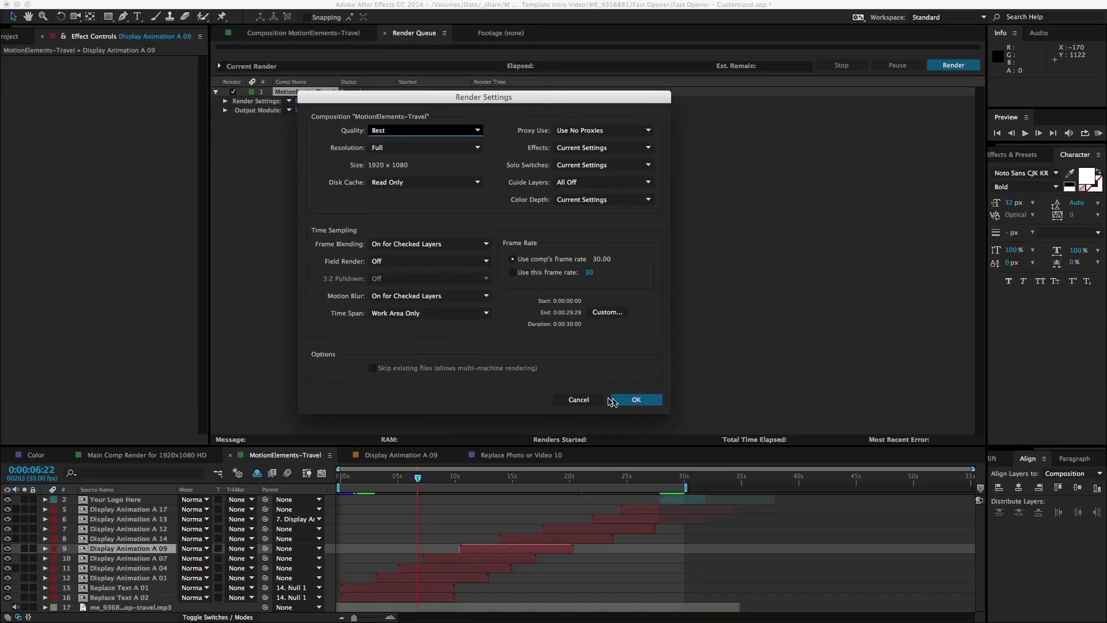
left_click(580, 400)
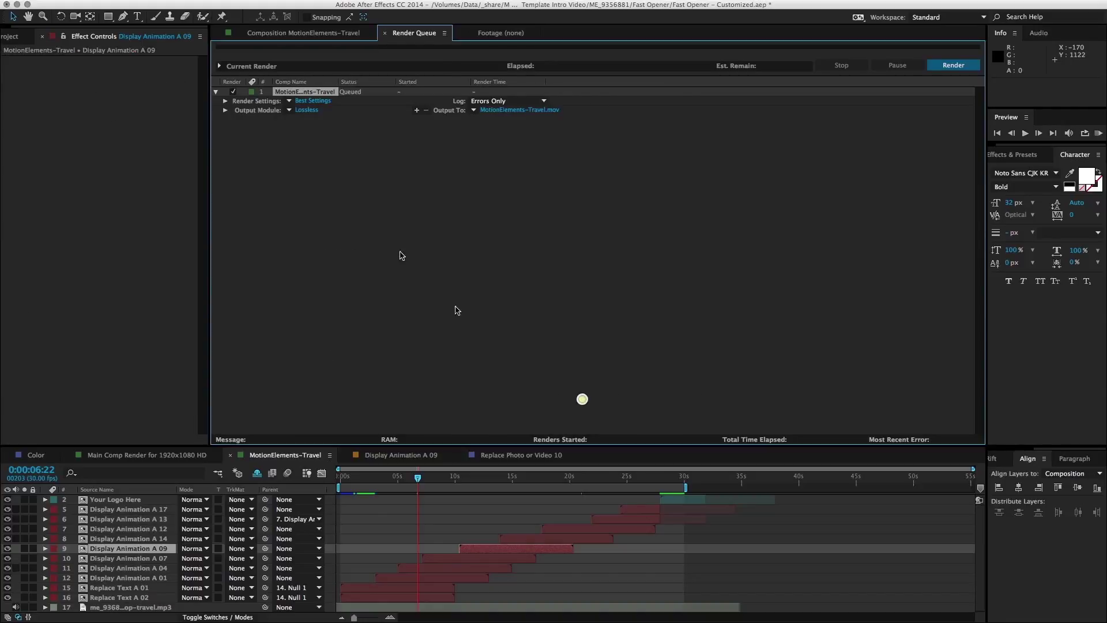
left_click(291, 111)
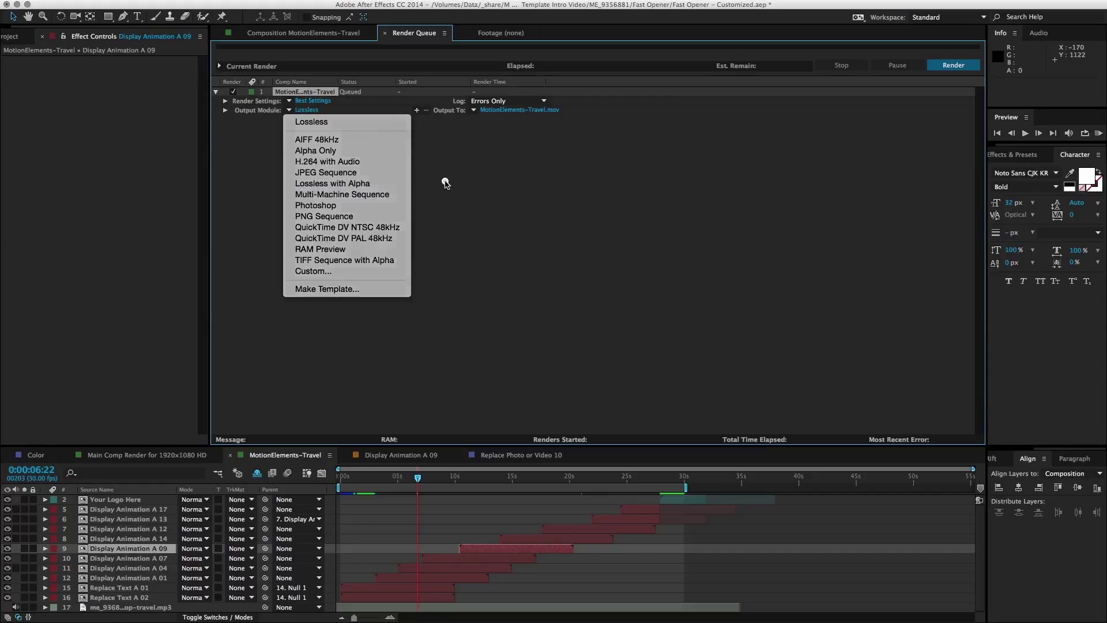
left_click(446, 184)
left_click(306, 110)
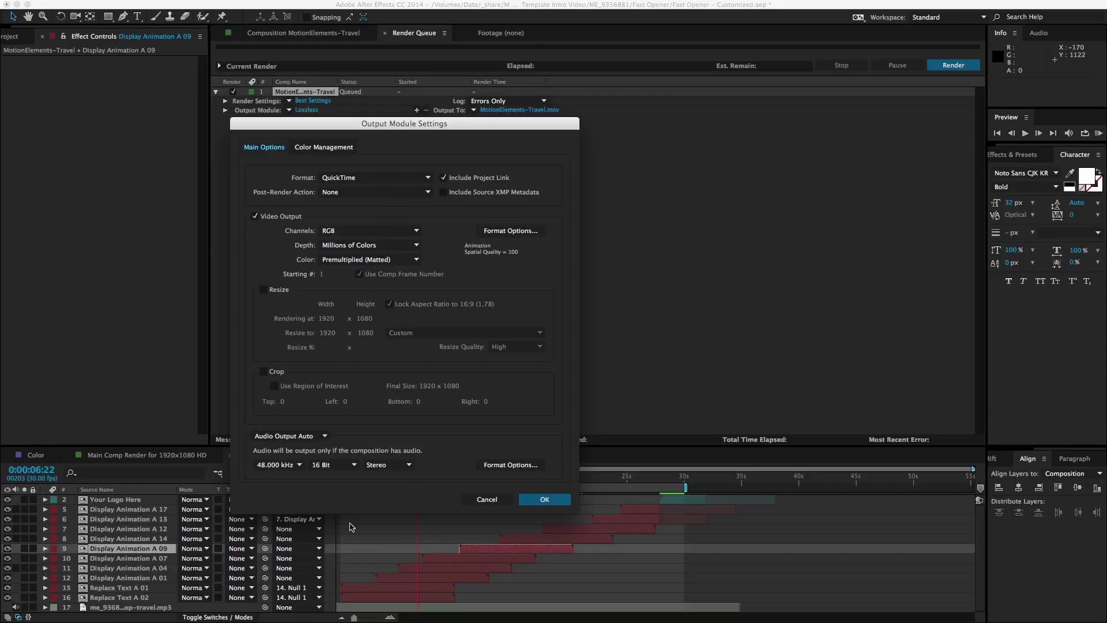
left_click(307, 437)
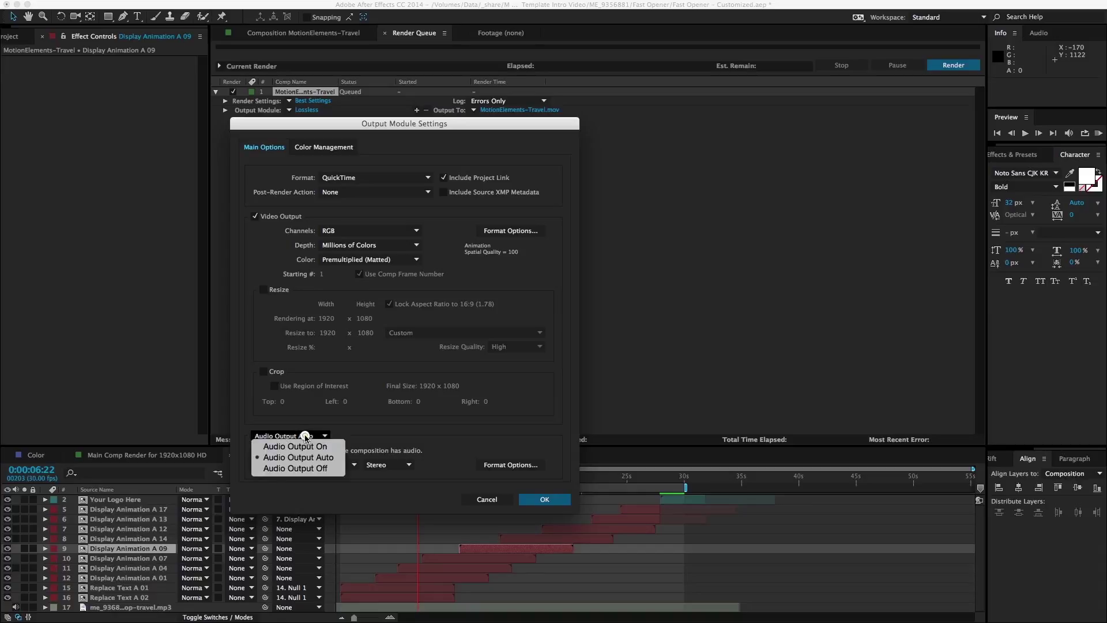
left_click(311, 444)
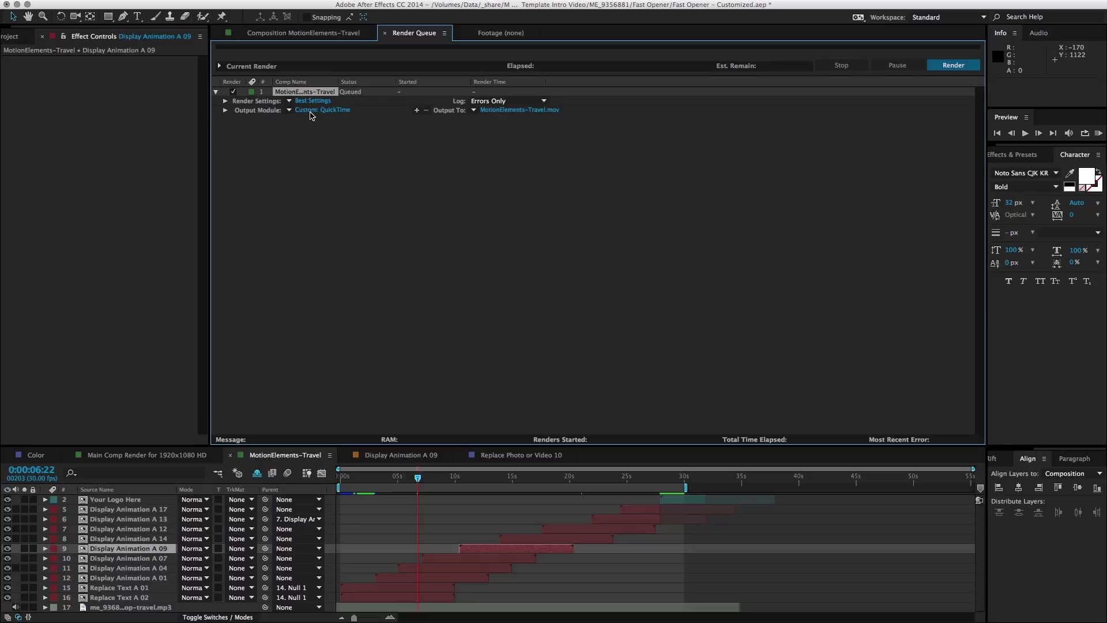
Set the QuickTime video codec of the output module to H.264
left_click(314, 114)
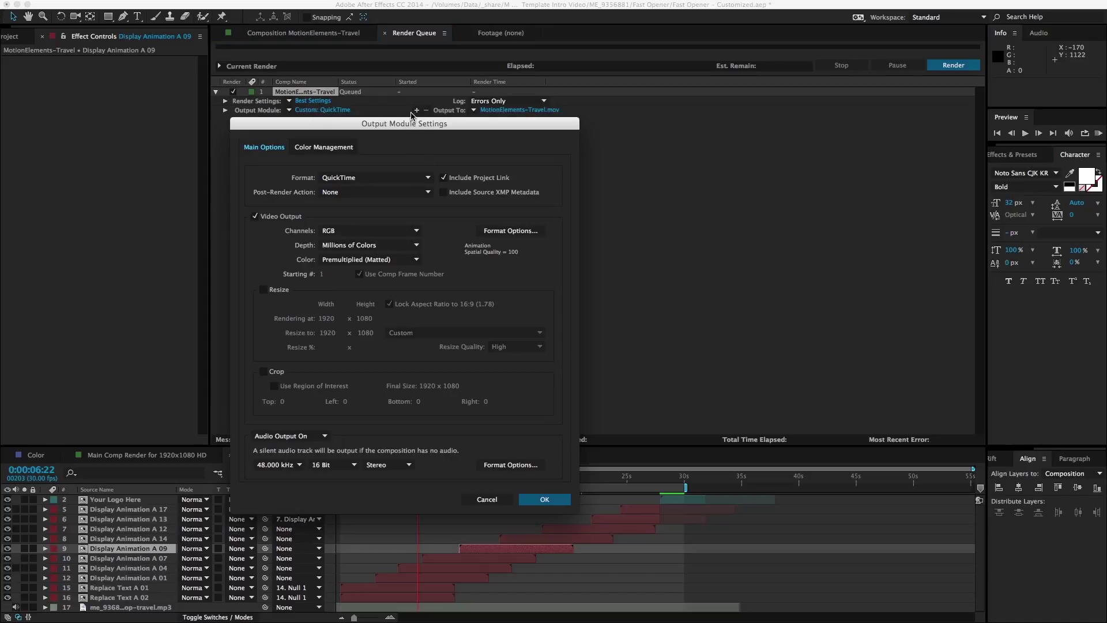
left_click_drag(412, 120, 481, 148)
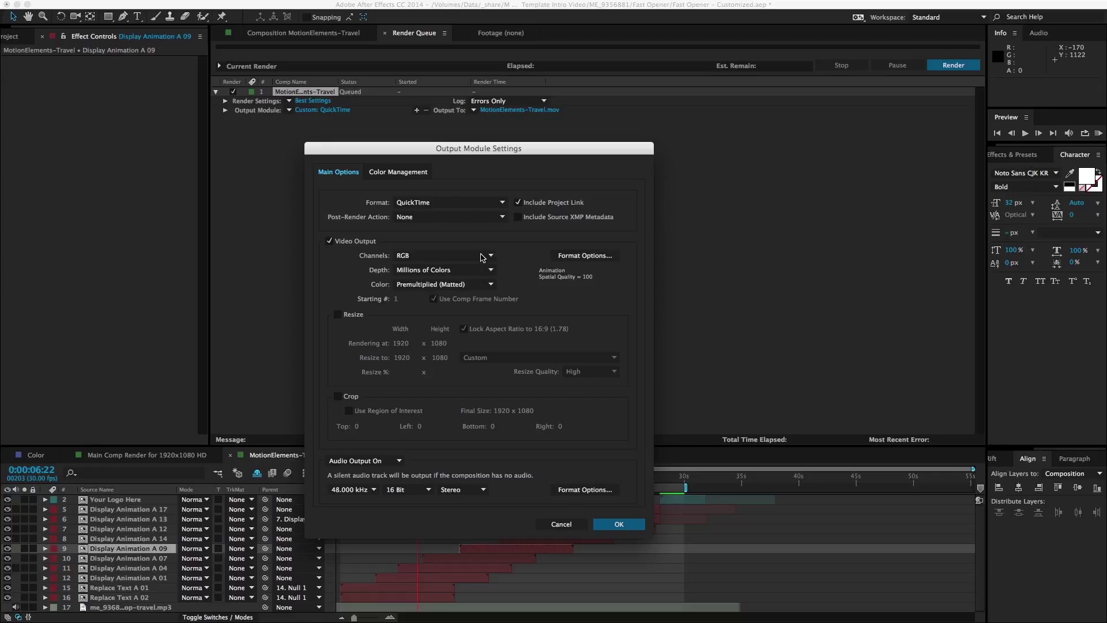
left_click(580, 256)
left_click_drag(500, 53, 501, 3)
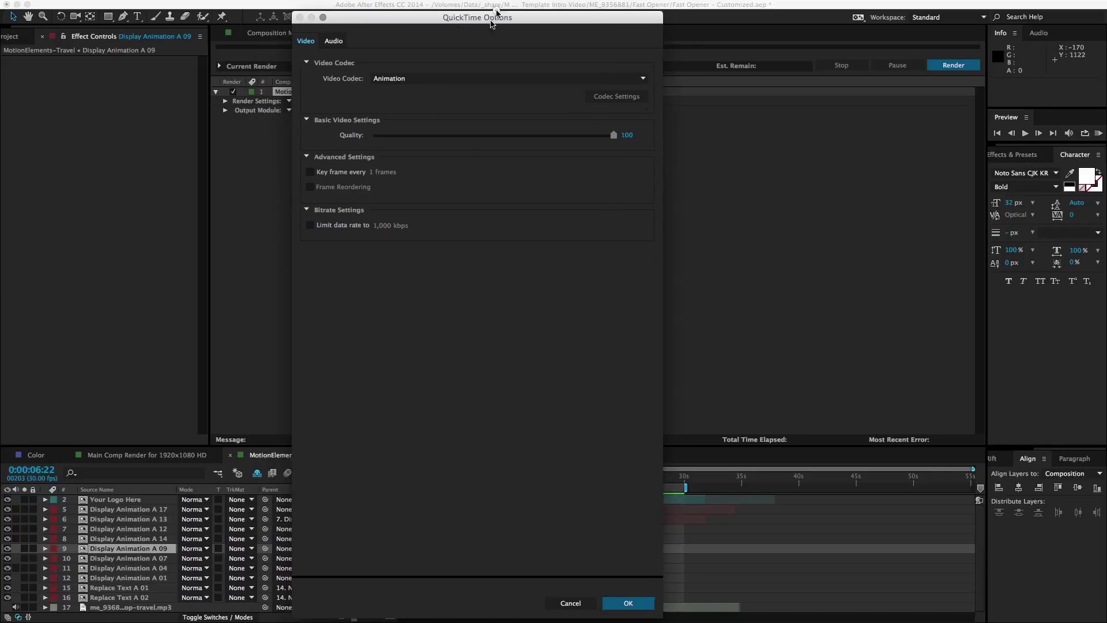
left_click(475, 69)
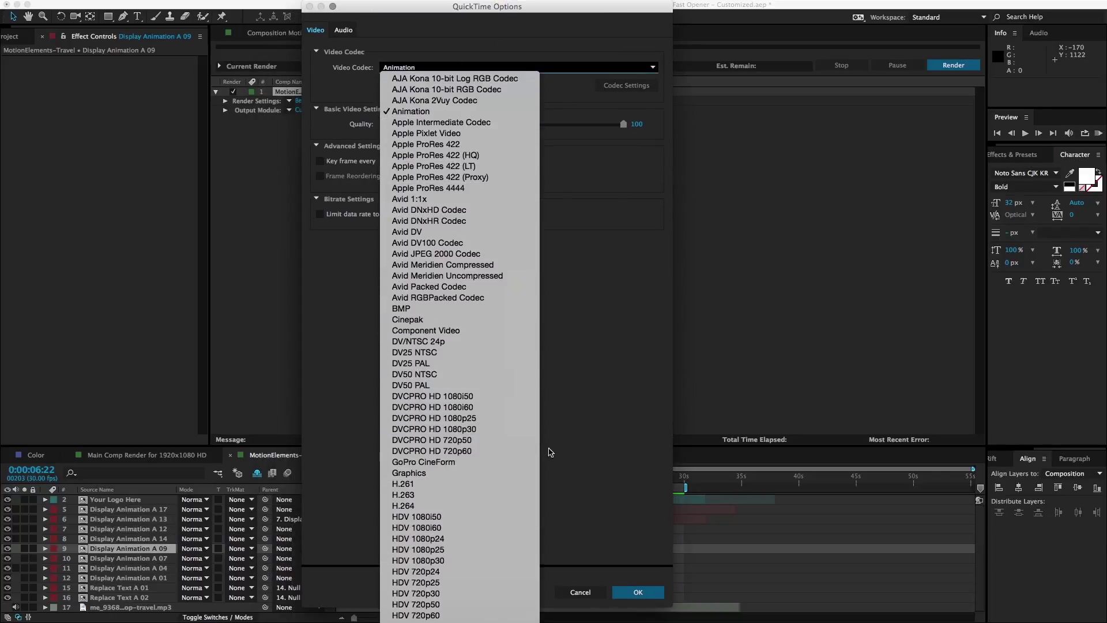
left_click(485, 510)
left_click(637, 592)
left_click(627, 525)
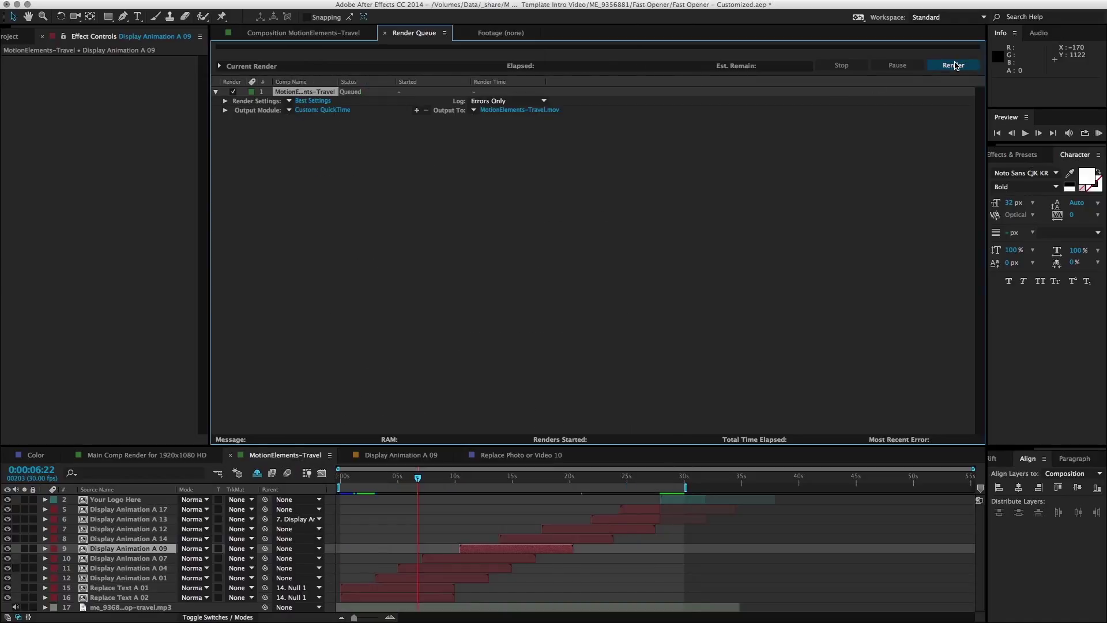
Render the queued composition and play the finished MotionElements-Travel.mov from the Fast Opener folder, closing it when done
left_click(953, 65)
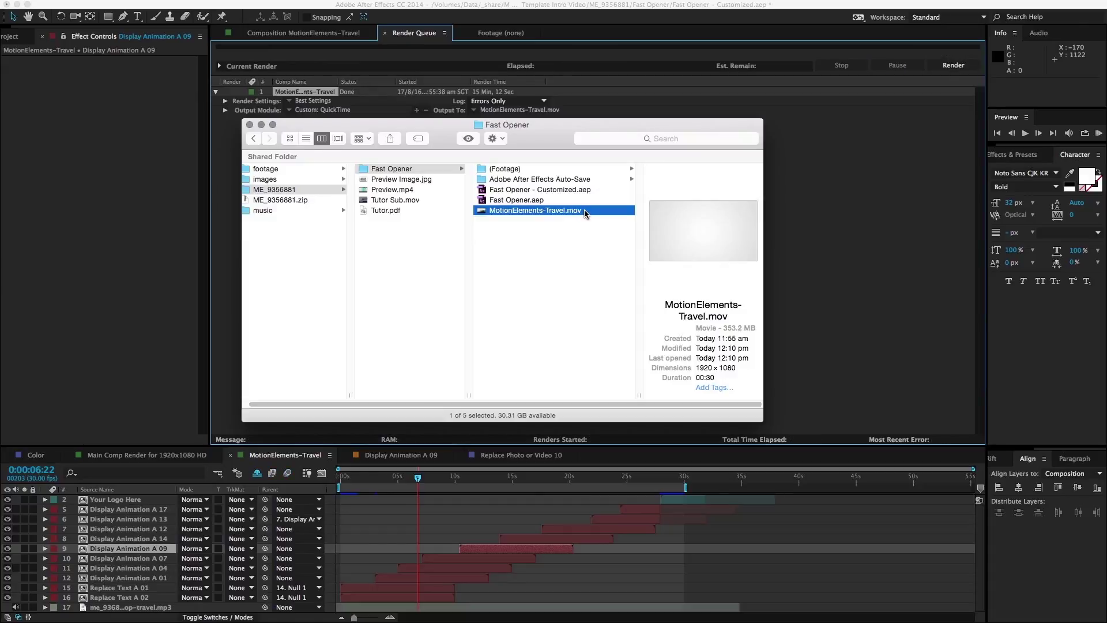
double_click(583, 211)
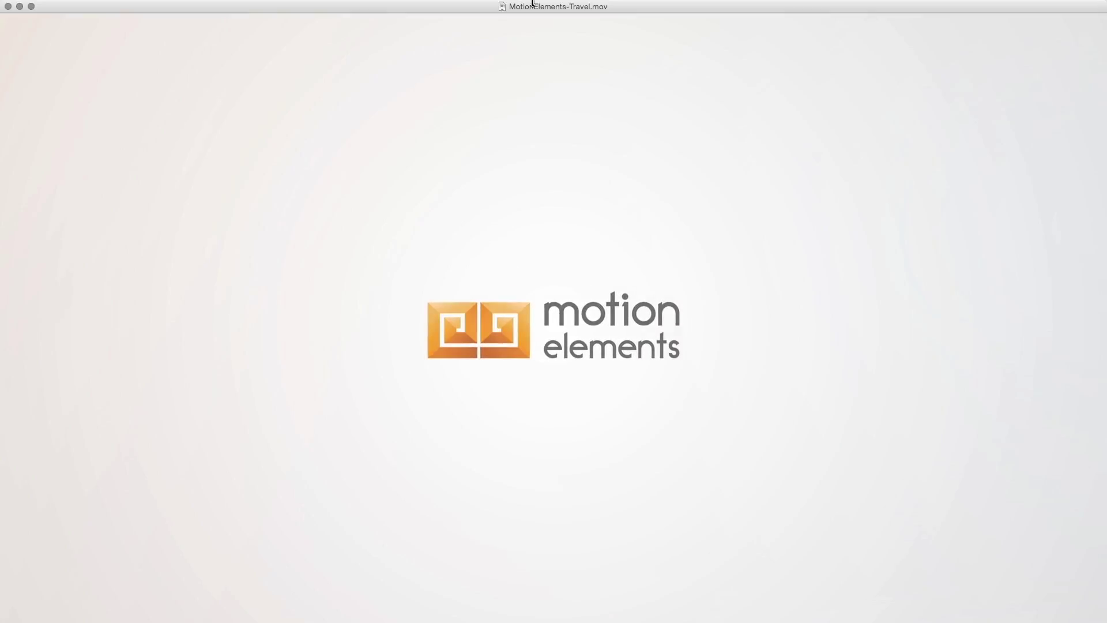
key("super+w")
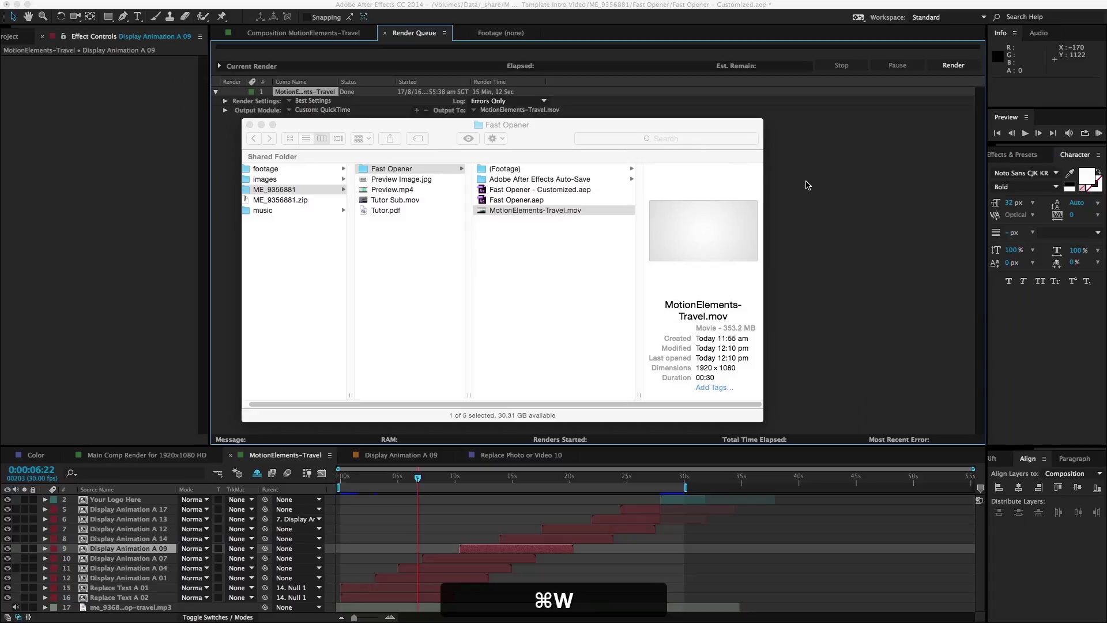
left_click(808, 185)
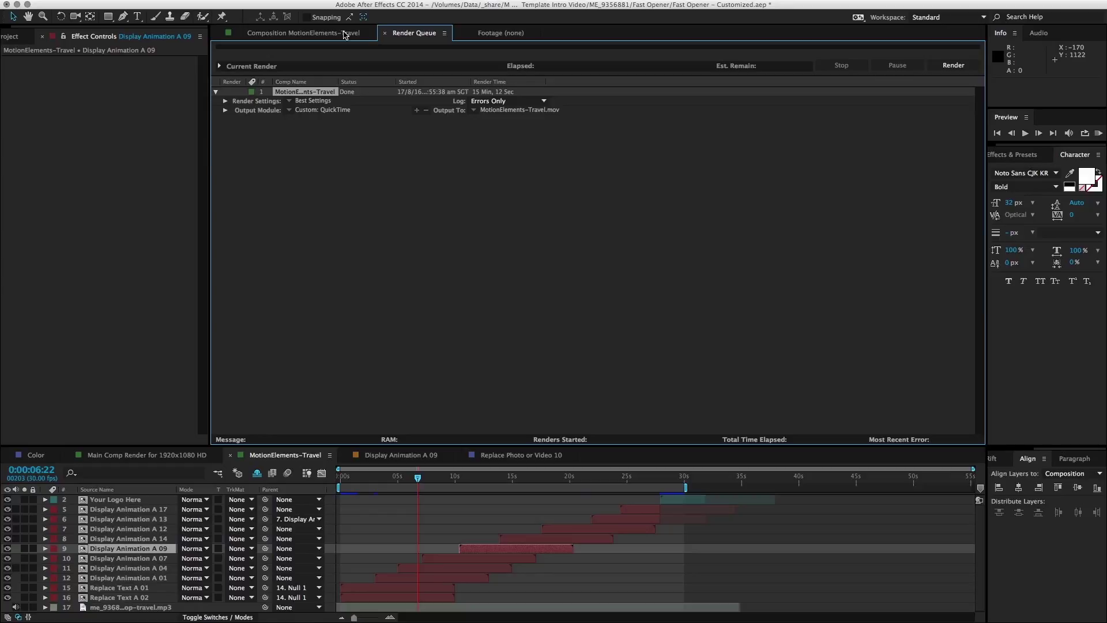
Return to the MotionElements-Travel composition and reveal its shy layers in the timeline
left_click(344, 34)
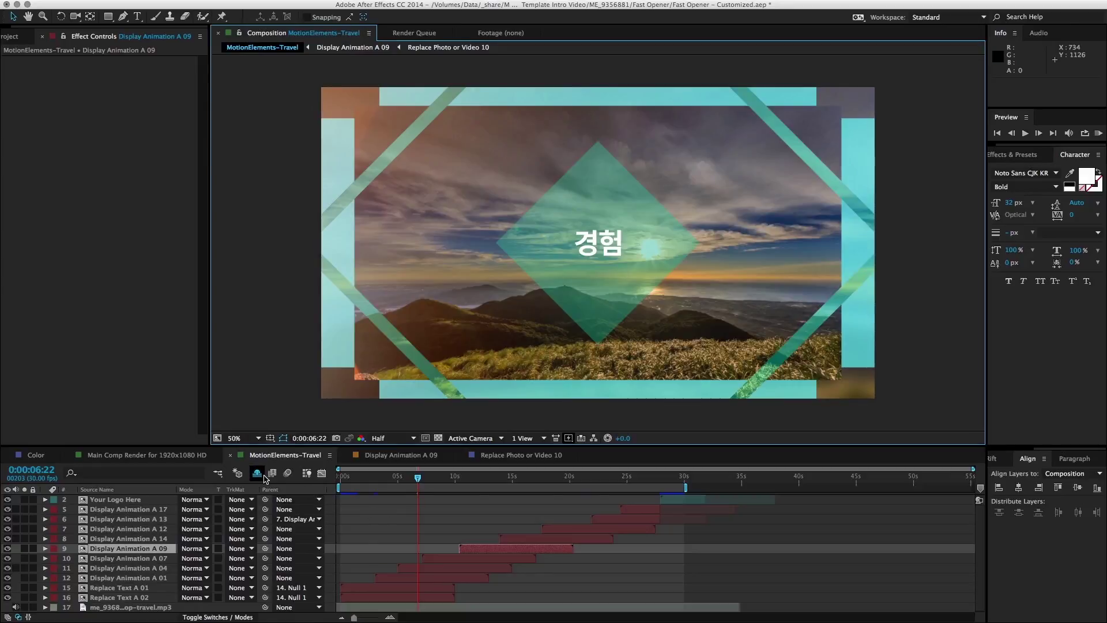
left_click(259, 474)
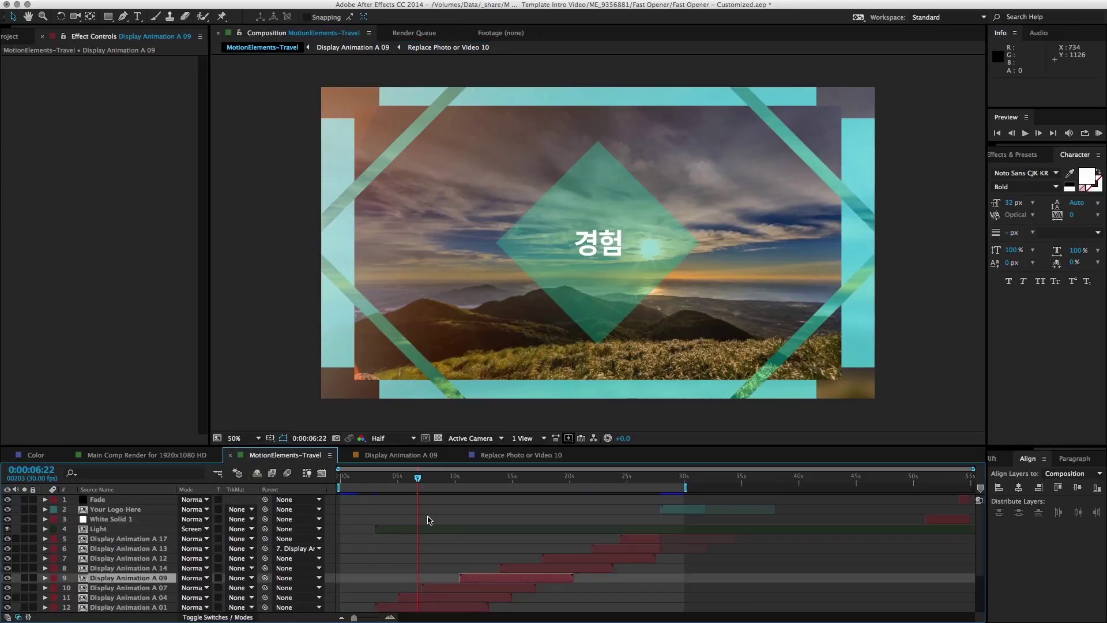
scroll(427, 520, "down", 6)
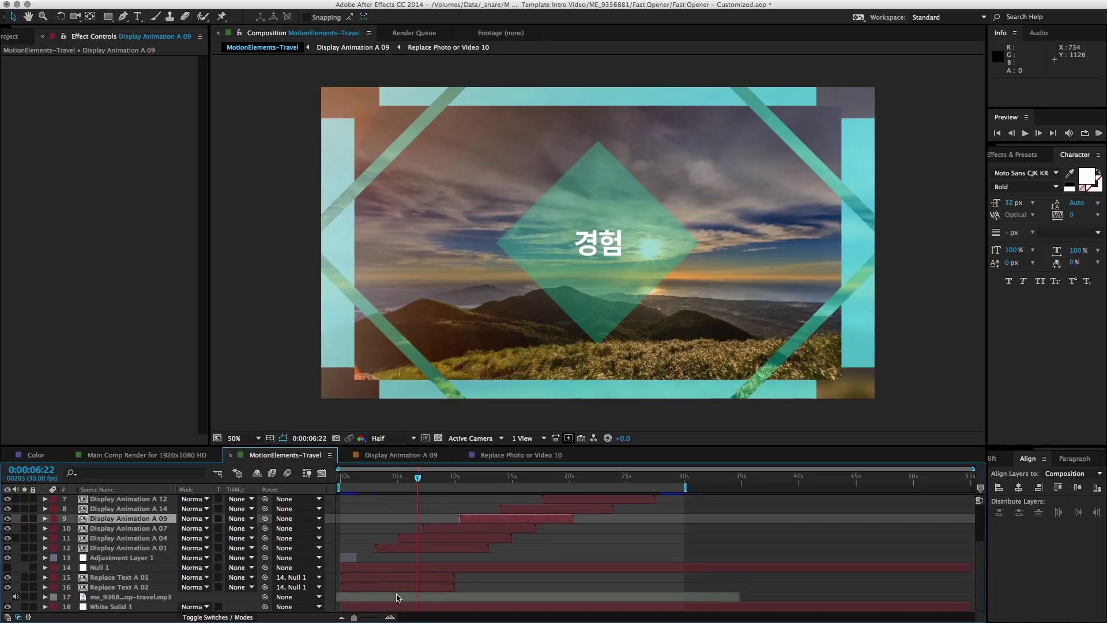
scroll(411, 558, "up", 6)
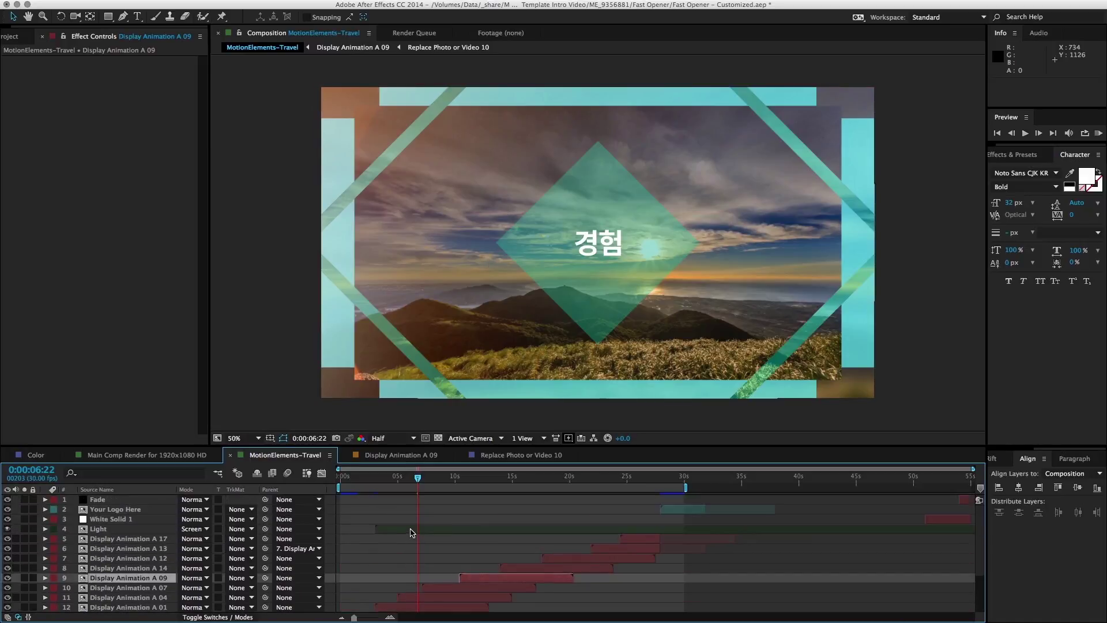
Toggle the Light layer's visibility off and on, and solo it to examine its contribution to the image
left_click(412, 531)
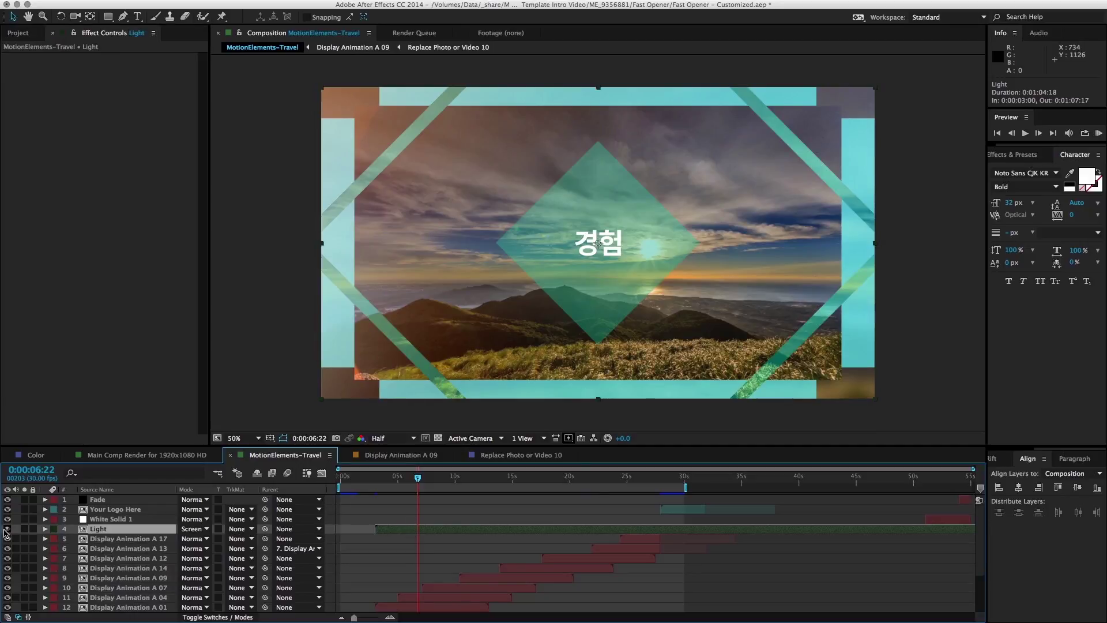
left_click(8, 529)
left_click(8, 529)
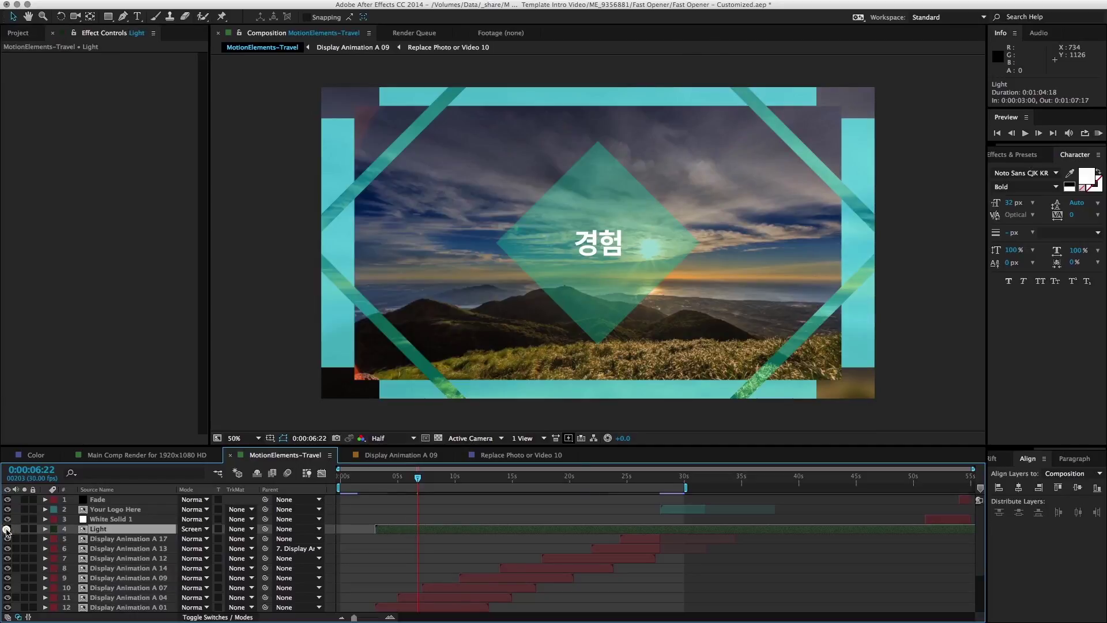
left_click(24, 529)
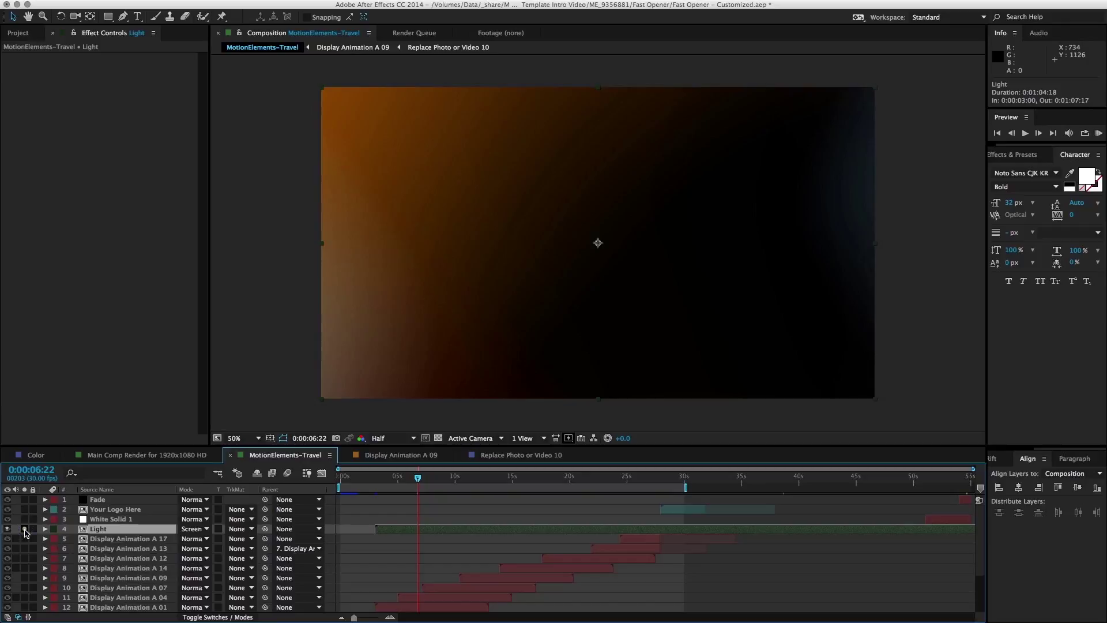
Unsolo the Light layer, bring up the Effects & Presets list, and hide the shy layers in the timeline
left_click(25, 528)
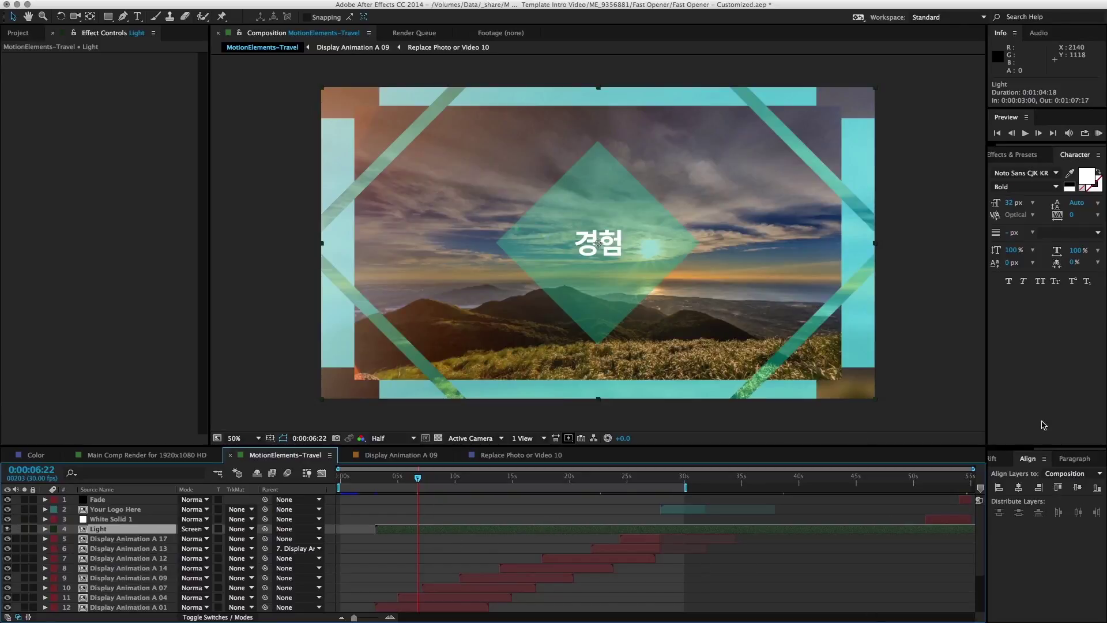
left_click(1030, 153)
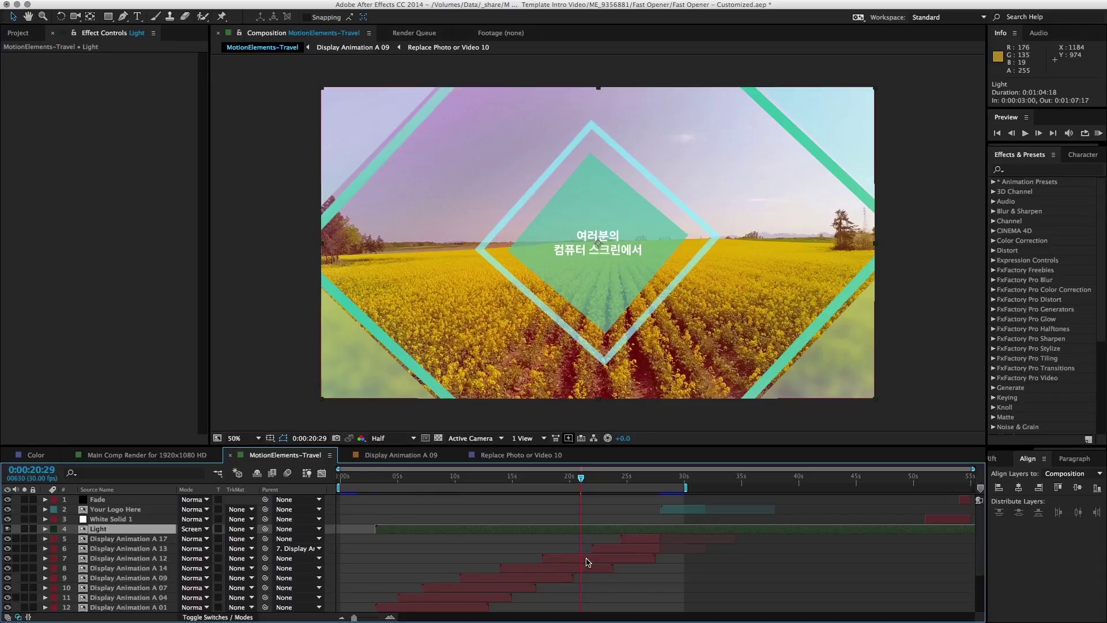
left_click(574, 539)
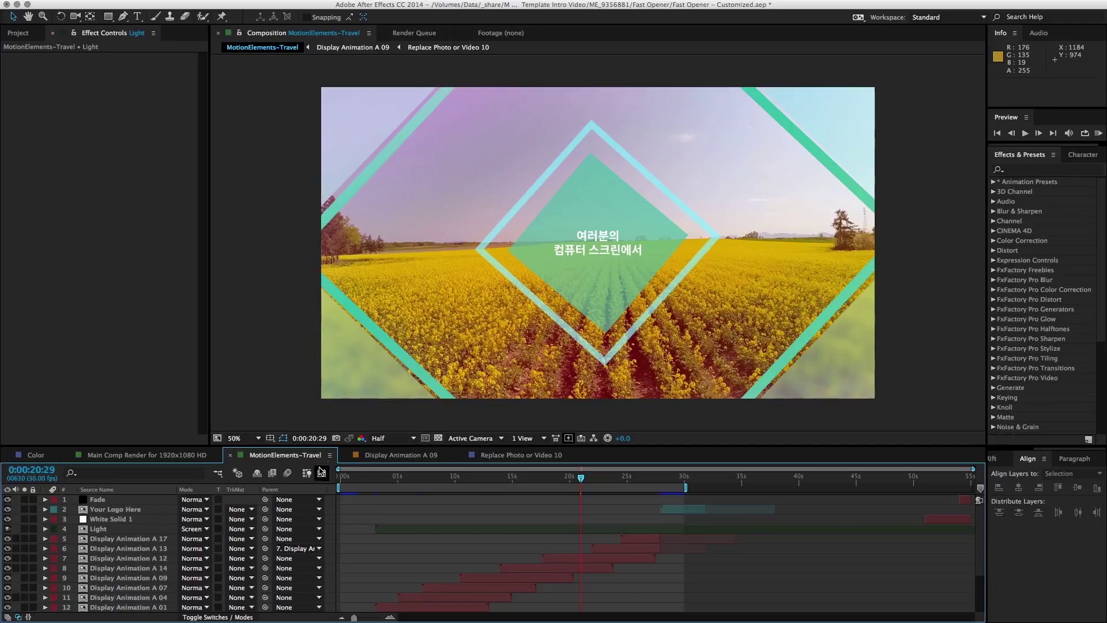
left_click(254, 473)
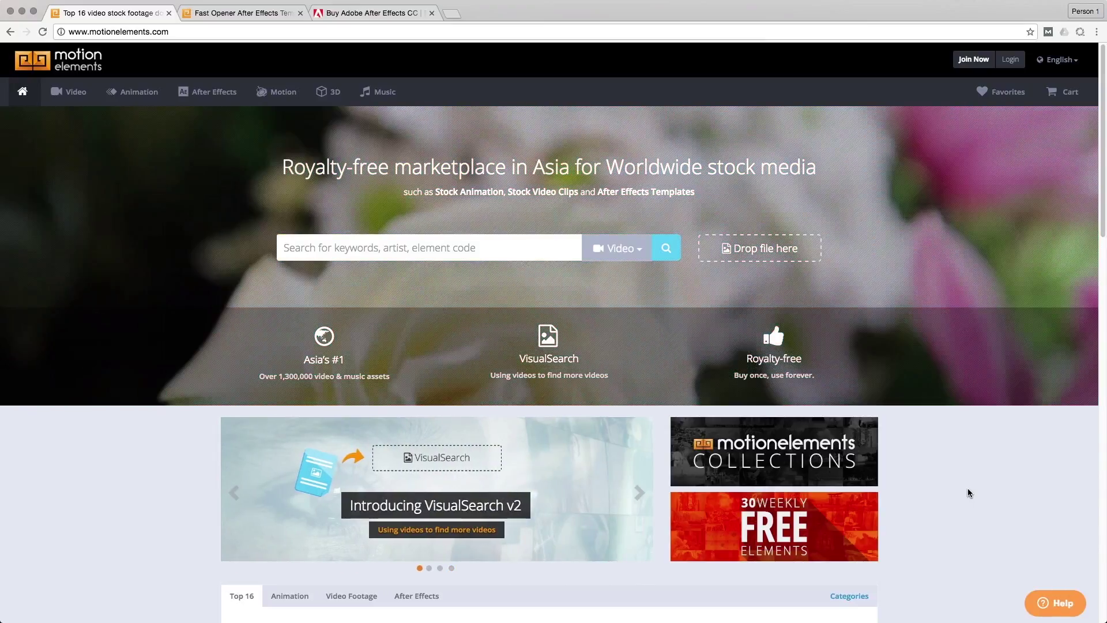
Switch to the MotionElements website in the browser and look through the project file categories on its After Effects Templates page
left_click(217, 99)
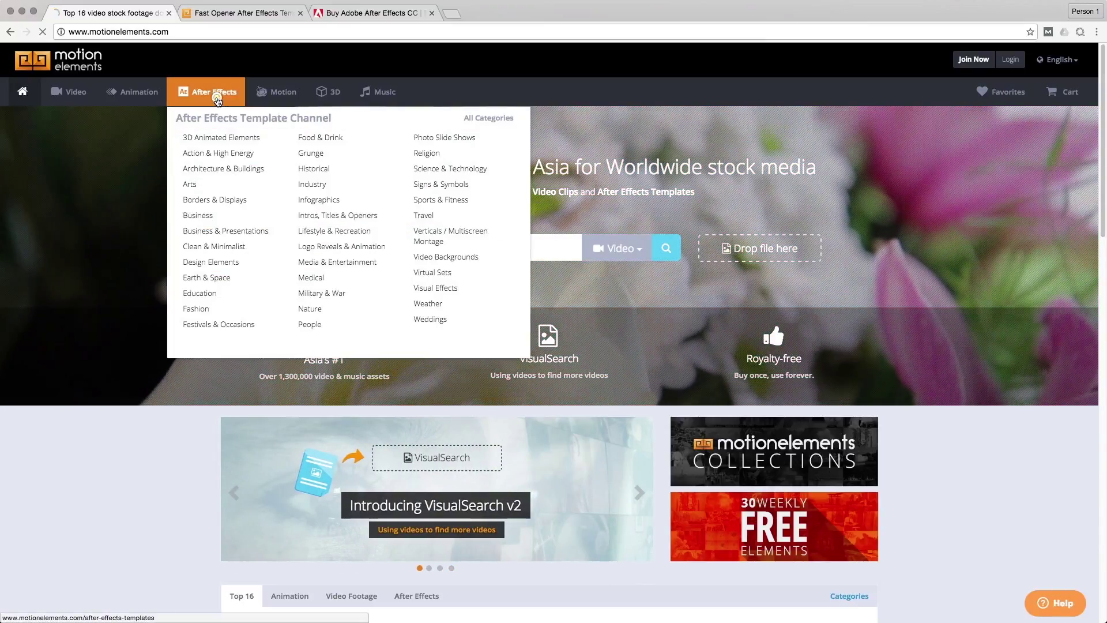
scroll(880, 474, "down", 5)
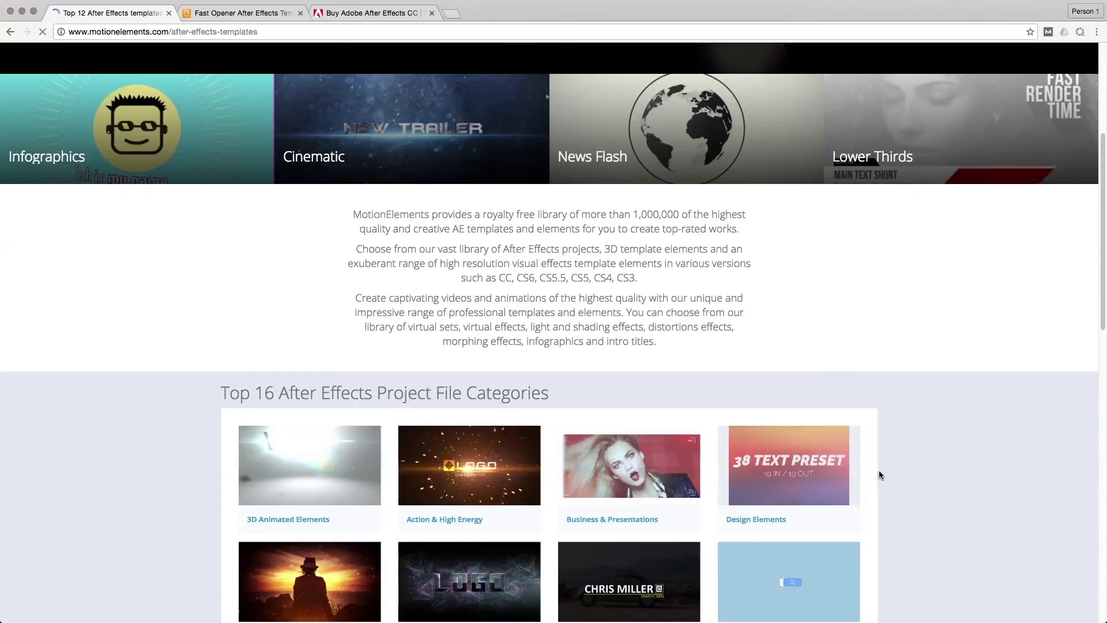
scroll(977, 507, "down", 3)
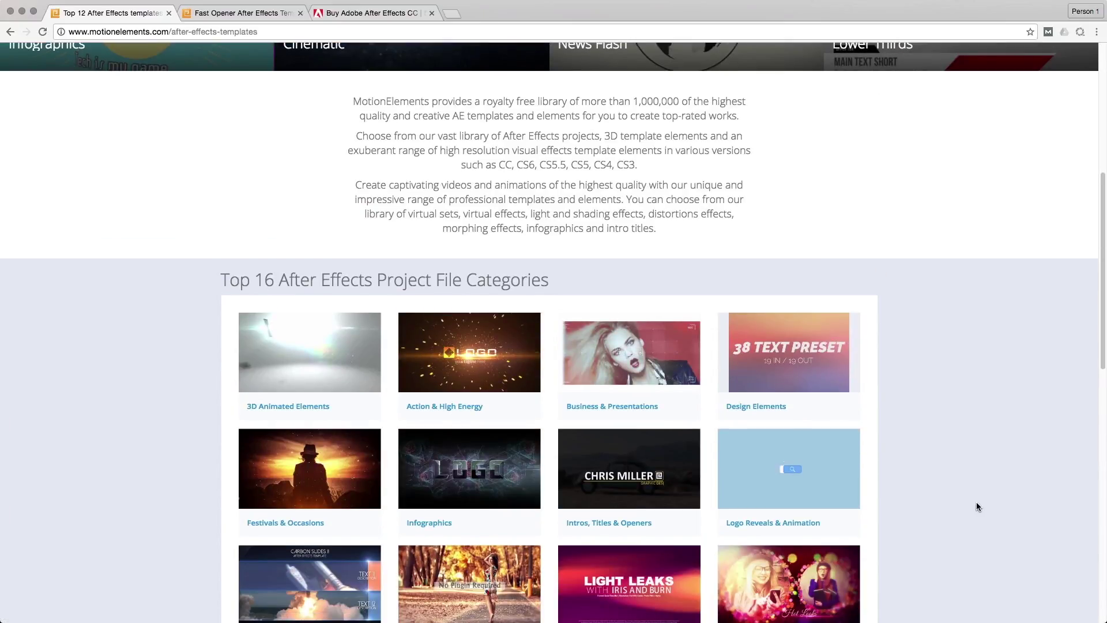
scroll(978, 506, "up", 6)
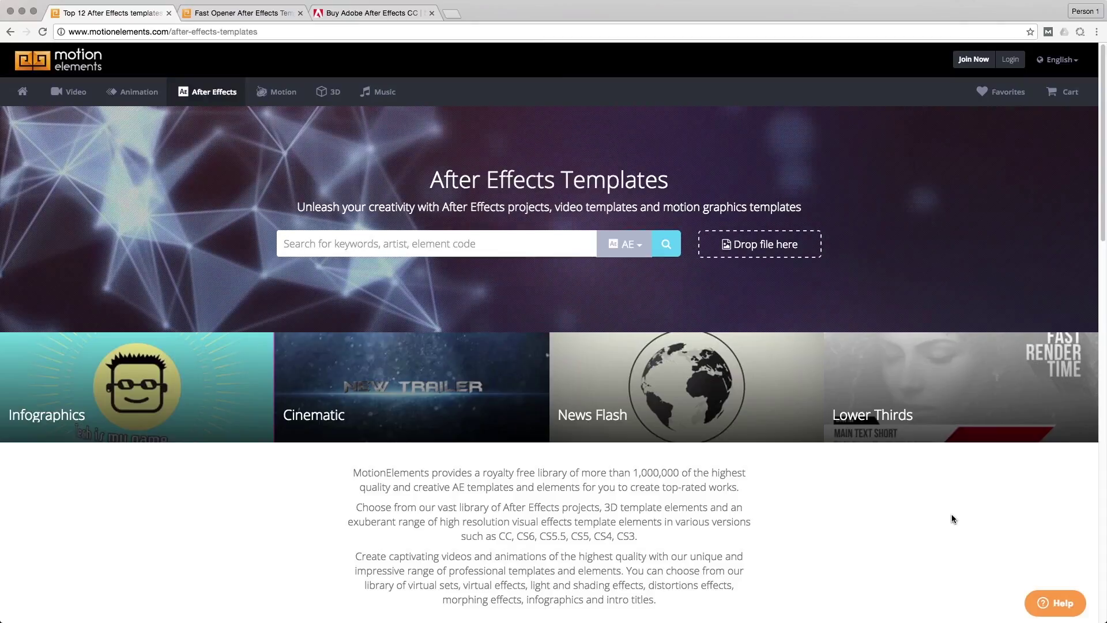
left_click(403, 241)
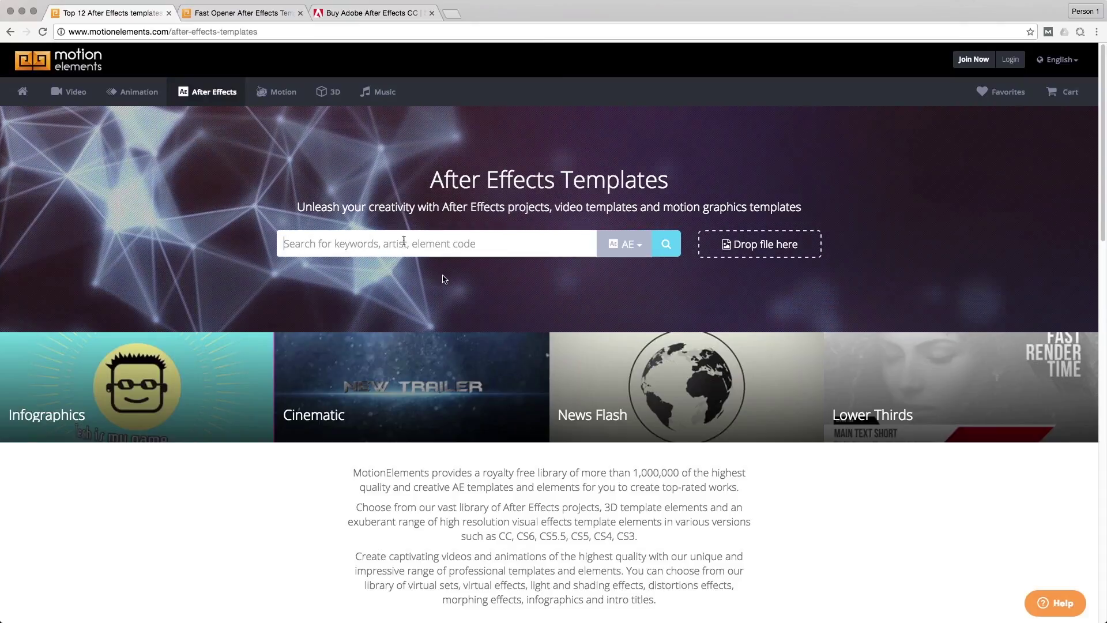
Return to the MotionElements home page, open the 30 Weekly Free Elements page and browse to its Free After Effects Templates section
left_click(22, 92)
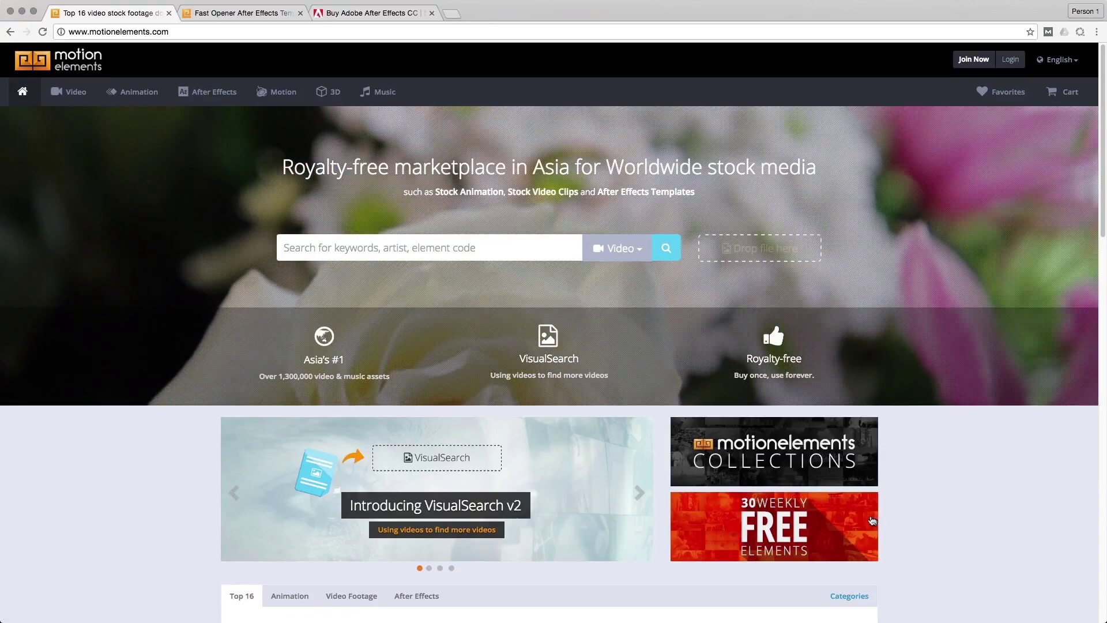
left_click(791, 530)
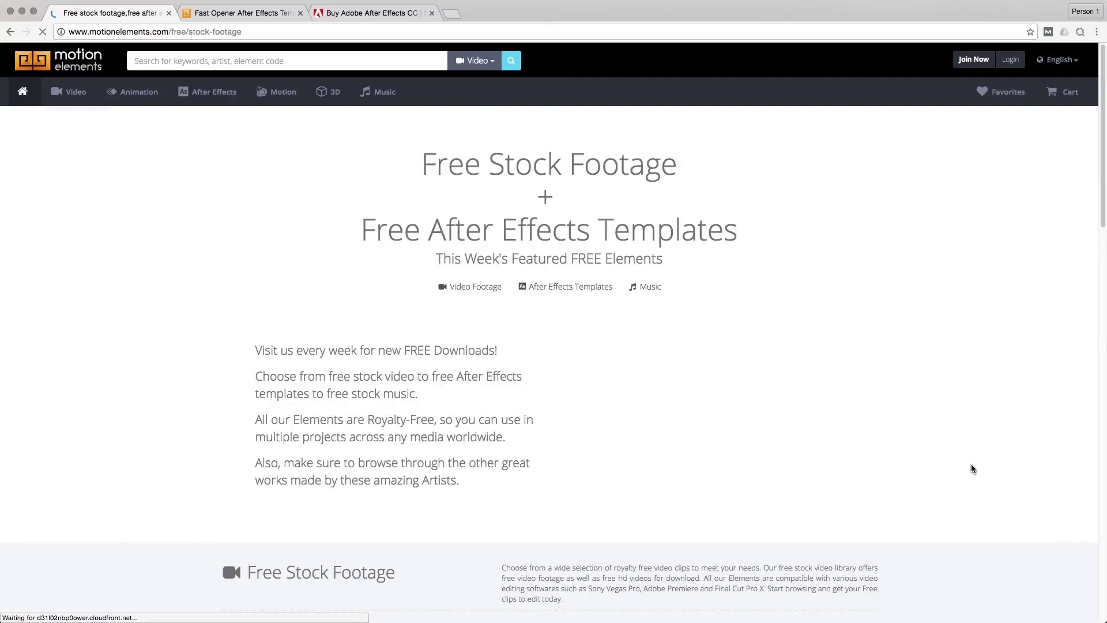
scroll(980, 462, "down", 15)
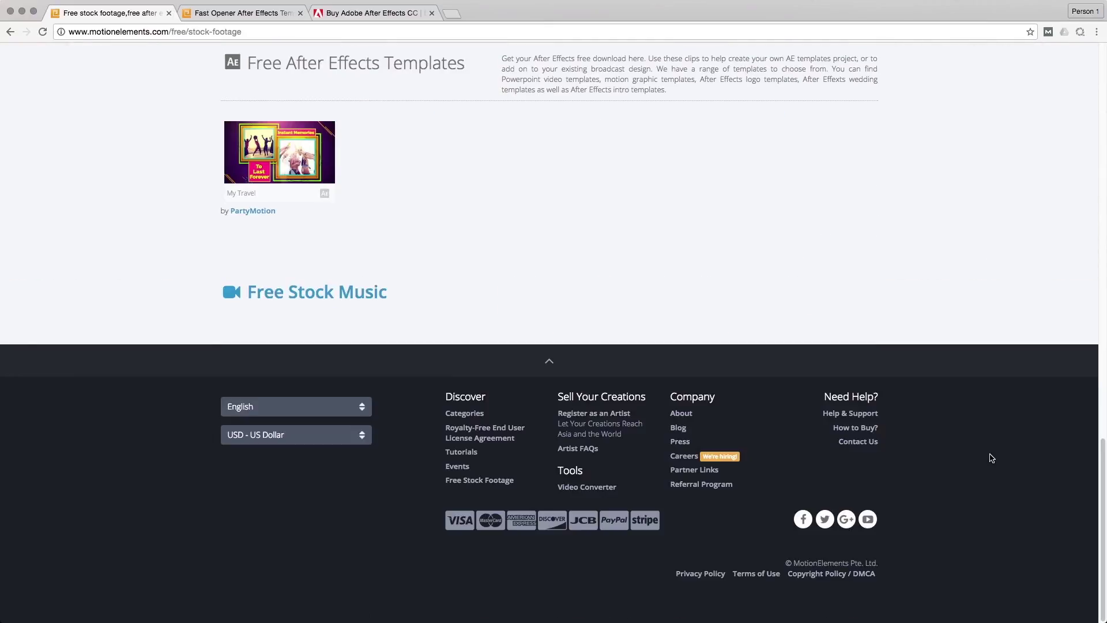
scroll(992, 458, "up", 8)
scroll(645, 489, "down", 2)
mouse_move(306, 484)
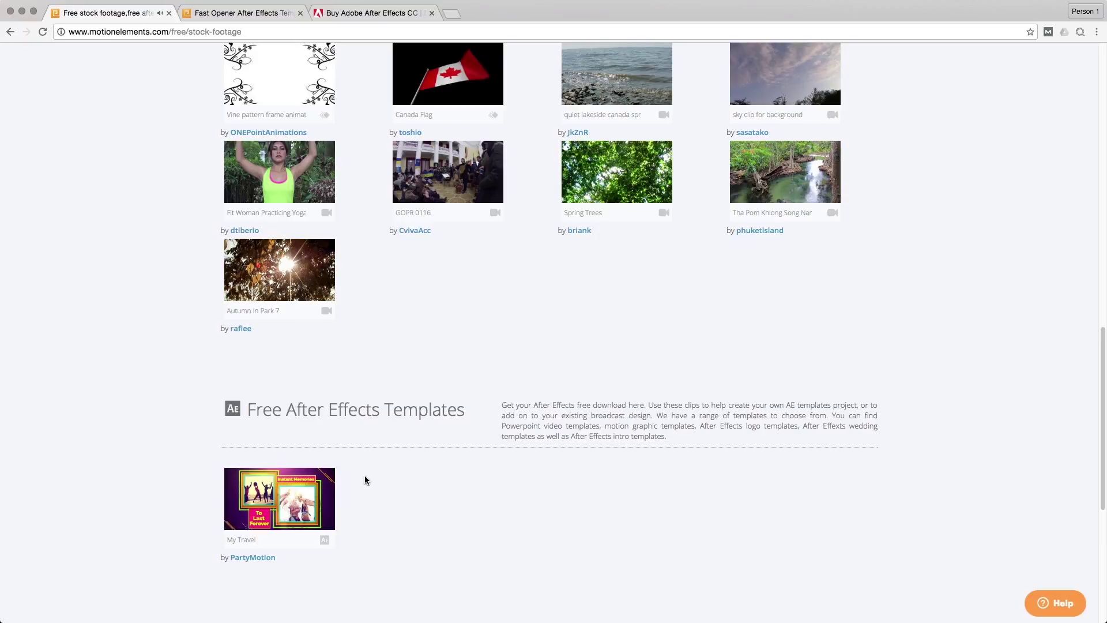
Open the page of the free My Travel After Effects template and look over its preview and requirements
left_click(309, 488)
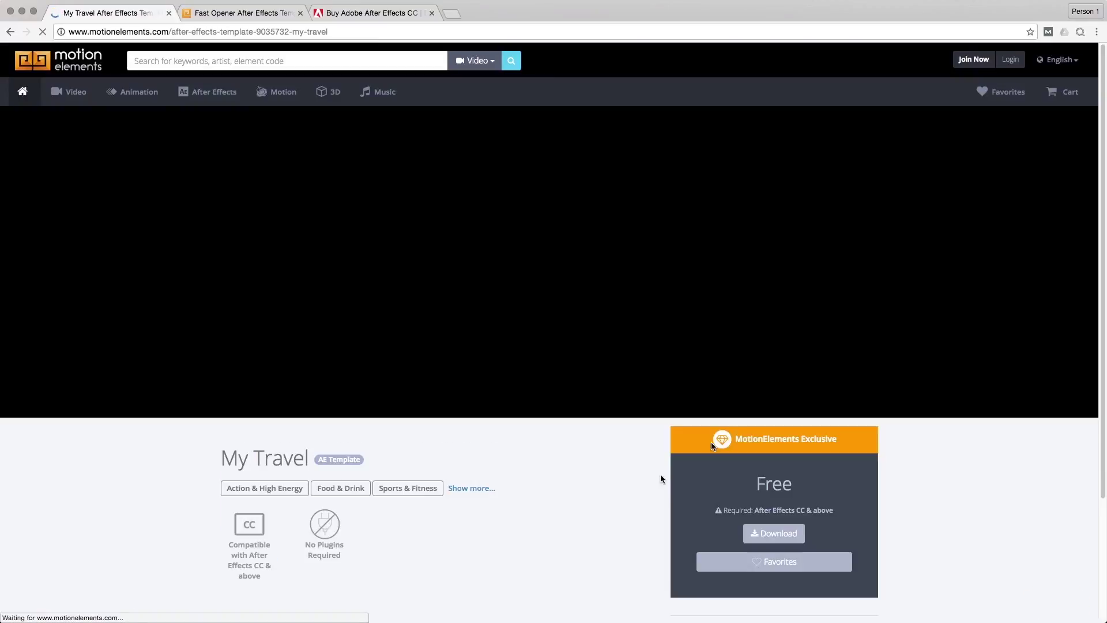
scroll(908, 497, "down", 2)
scroll(908, 497, "up", 2)
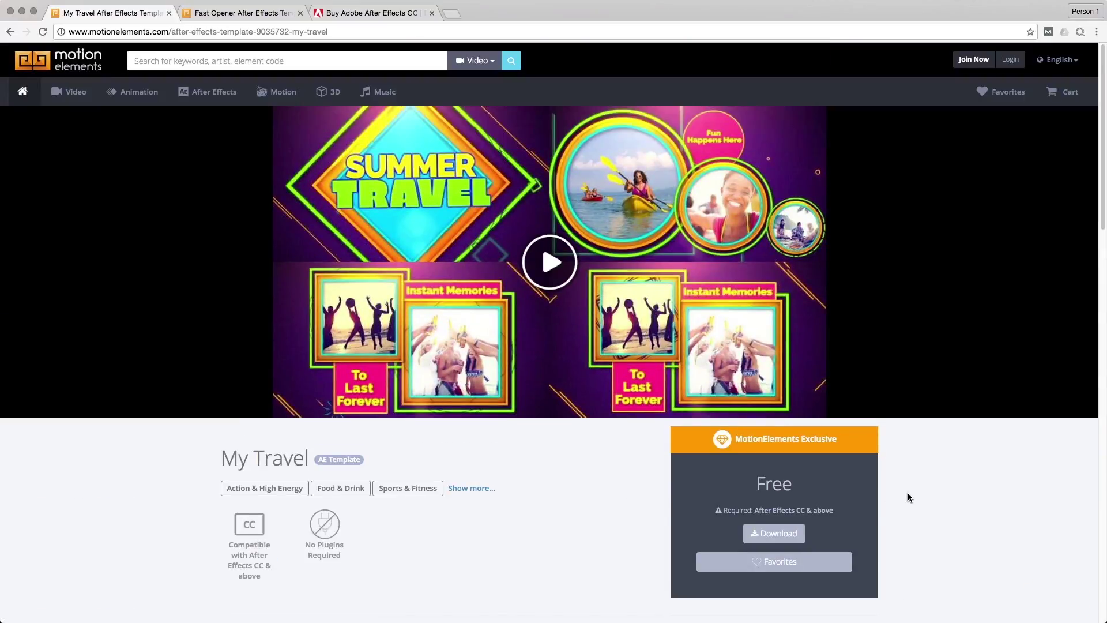